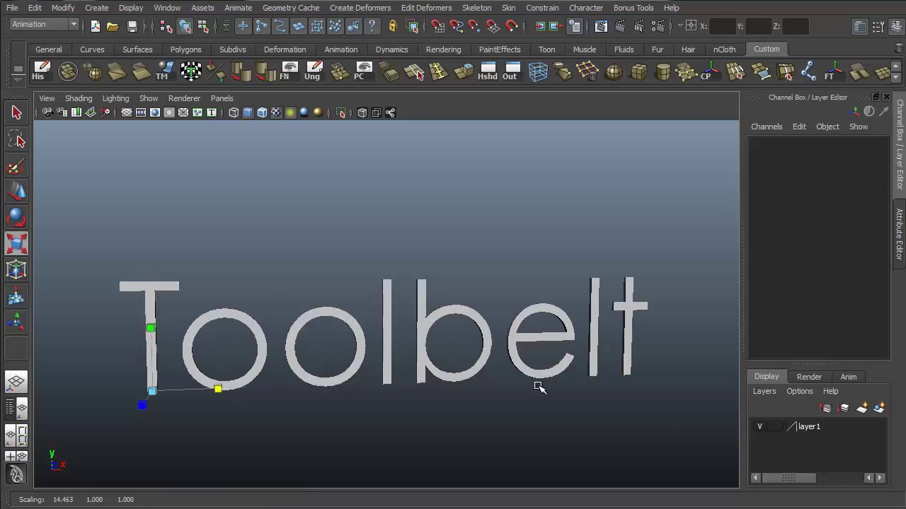
- Orbit around the Toolbelt title text and move the word 'the' above 'Maya'
key("e")
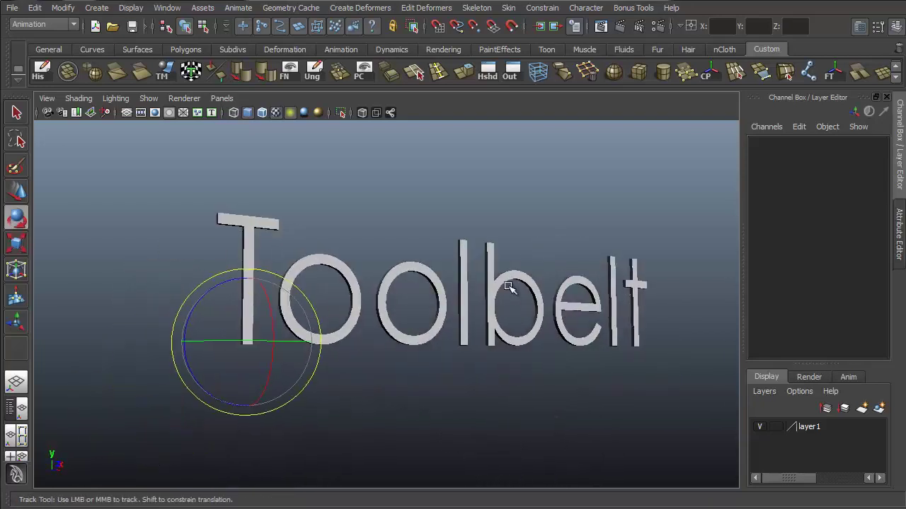
left_click_drag(479, 327, 283, 393, "alt")
key("w")
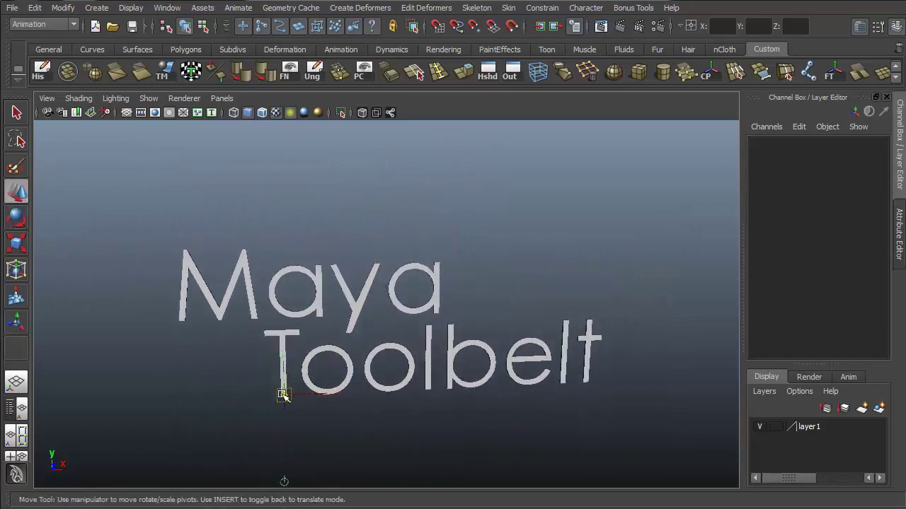
left_click(262, 283)
left_click_drag(214, 218, 598, 267)
key("q")
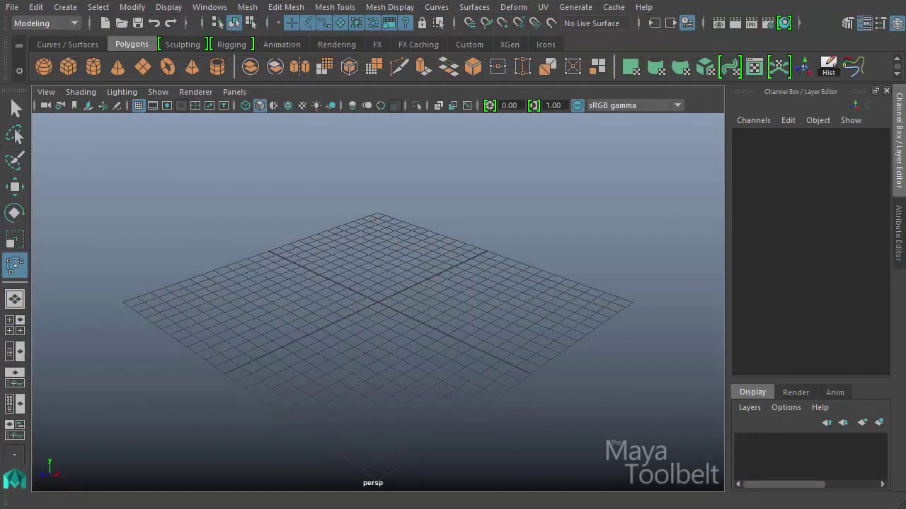
- Return to the Select tool and find Two Point Circular Arc under Create > Curve Tools
key("q")
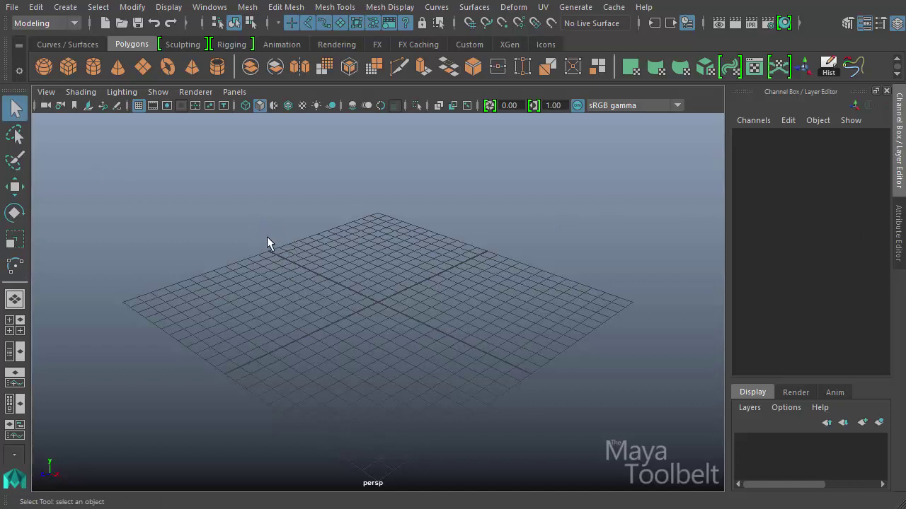
left_click(65, 7)
mouse_move(140, 113)
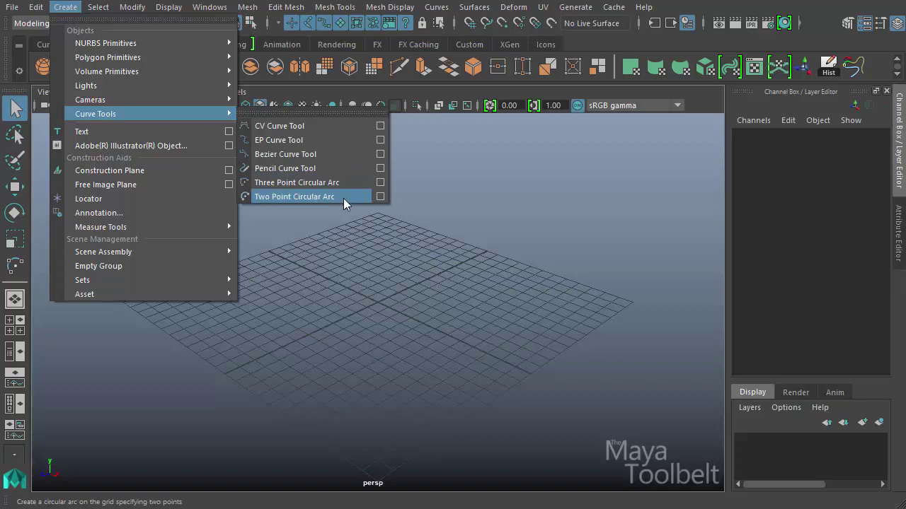
- Place the arc's first point, nudge it along X, Y and Z, then place the second point
left_click(283, 197)
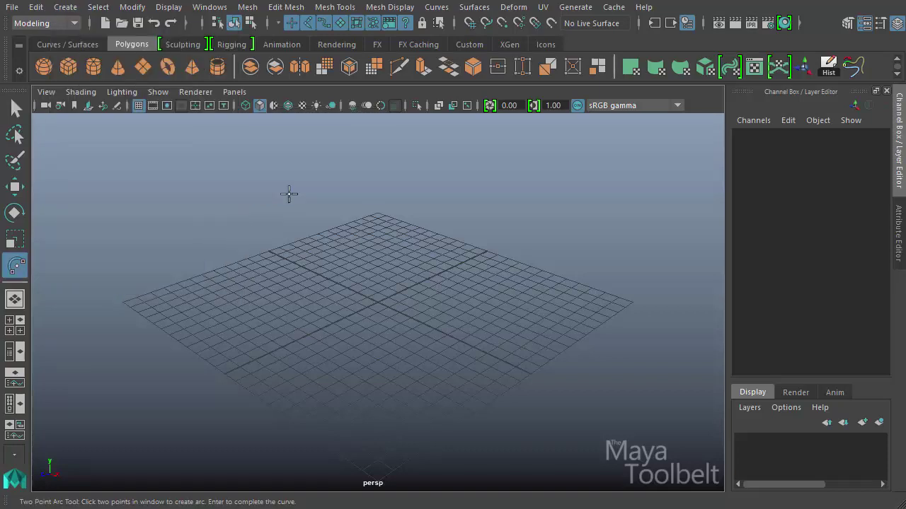
left_click(258, 303)
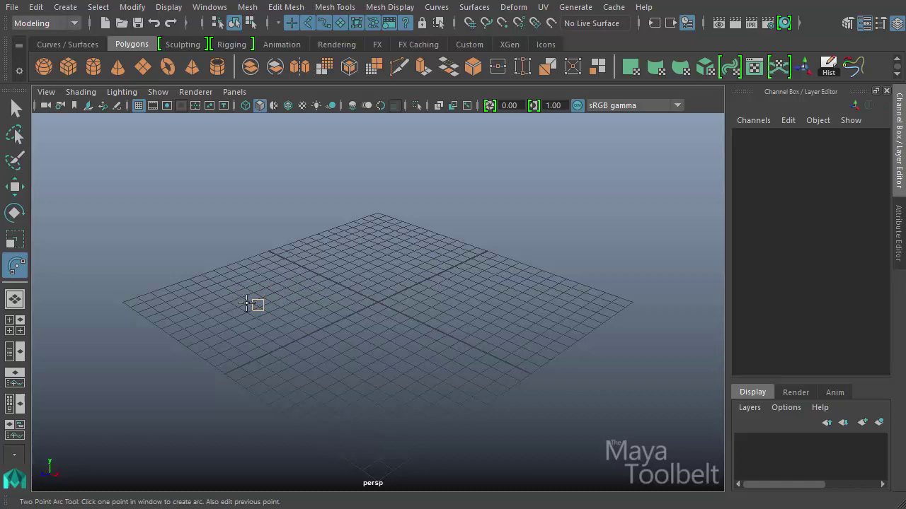
mouse_move(258, 304)
left_mouse_down()
mouse_move(304, 328)
mouse_move(318, 261)
mouse_move(246, 341)
mouse_move(292, 268)
mouse_move(263, 313)
mouse_move(259, 288)
left_mouse_up()
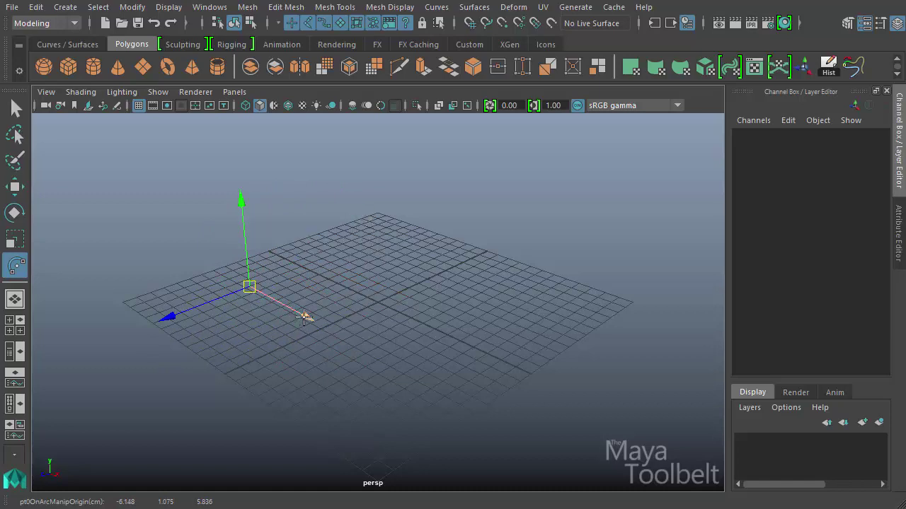
mouse_move(300, 322)
left_mouse_down()
mouse_move(277, 307)
mouse_move(311, 326)
left_mouse_up()
left_click_drag(180, 316, 172, 322)
left_click_drag(242, 207, 241, 198)
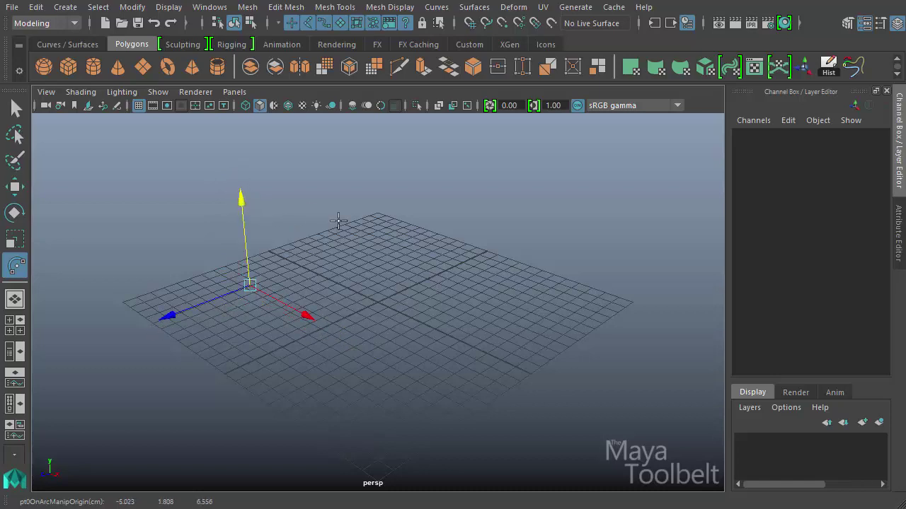
left_click(499, 280)
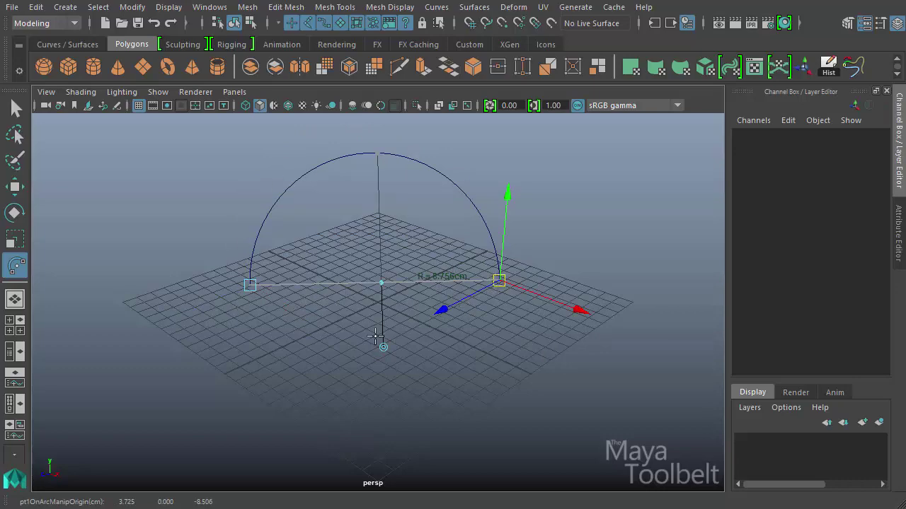
- Drag both arc endpoints and slide the midpoint handle to reshape the arc's radius and bulge
left_click_drag(264, 356, 479, 244, "alt")
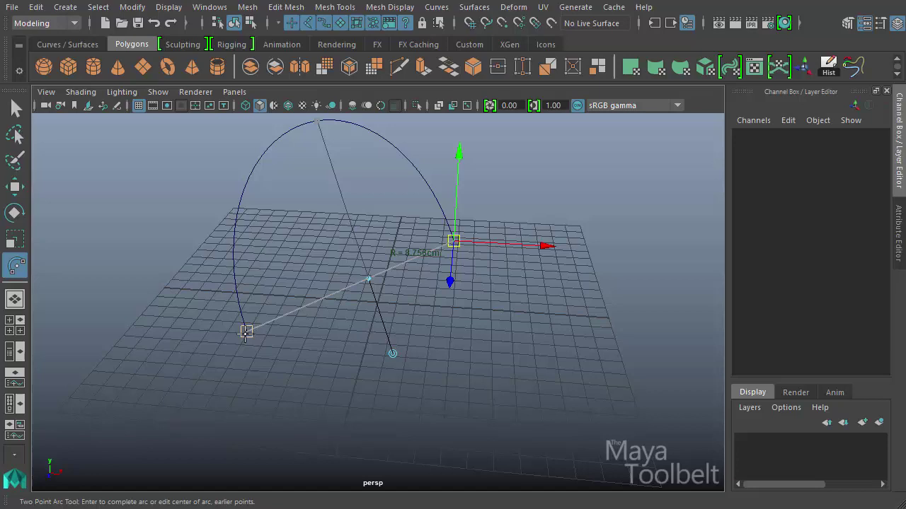
mouse_move(246, 332)
left_mouse_down()
mouse_move(263, 337)
mouse_move(247, 330)
mouse_move(286, 300)
mouse_move(356, 311)
mouse_move(291, 325)
mouse_move(283, 371)
mouse_move(224, 388)
mouse_move(233, 331)
left_mouse_up()
mouse_move(456, 240)
left_mouse_down()
mouse_move(481, 239)
mouse_move(509, 306)
mouse_move(432, 278)
mouse_move(434, 252)
mouse_move(458, 244)
mouse_move(436, 248)
mouse_move(453, 250)
left_mouse_up()
left_click_drag(235, 333, 228, 285)
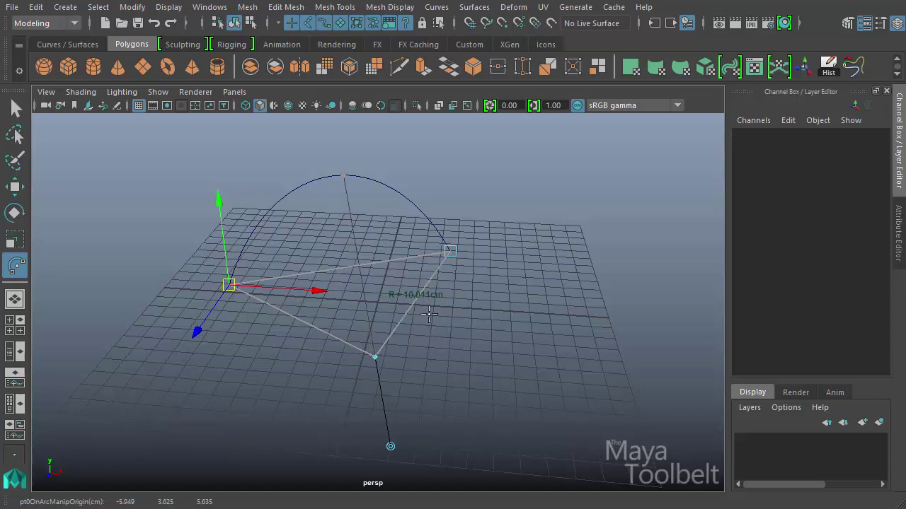
left_click_drag(448, 335, 446, 363, "alt")
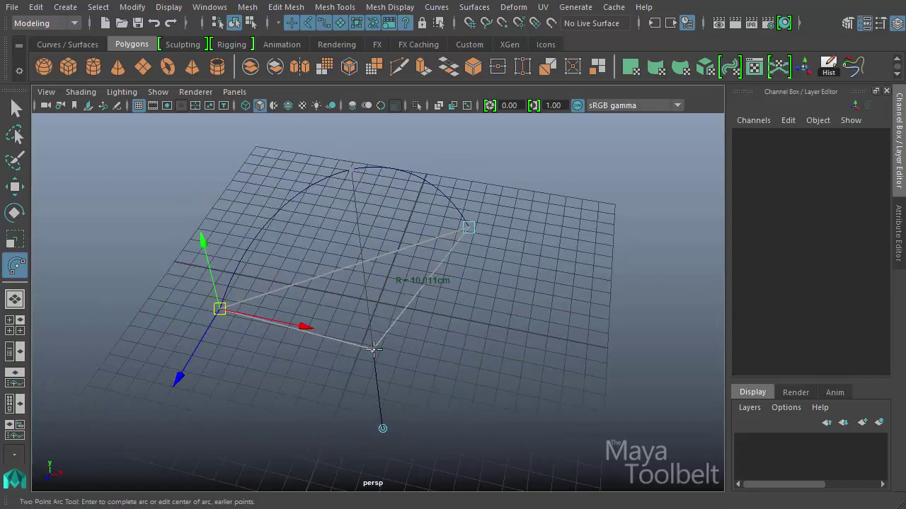
left_click_drag(374, 349, 377, 278)
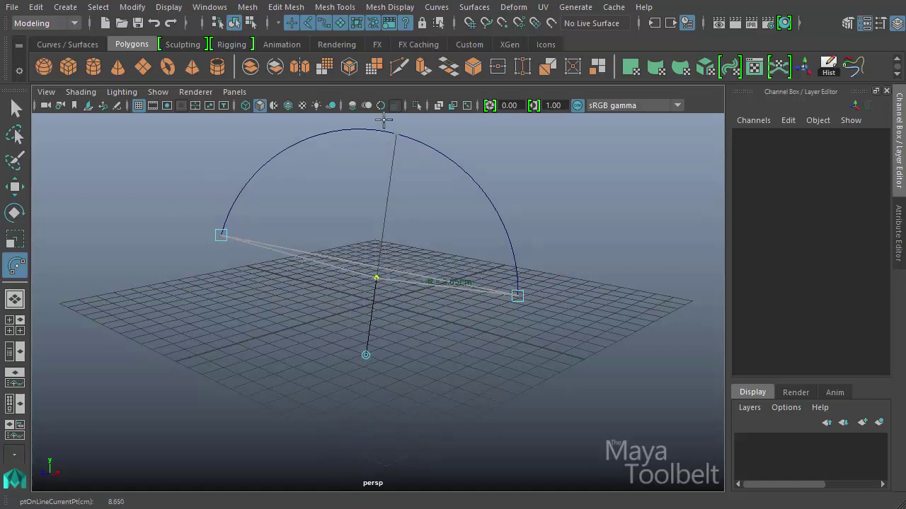
- Flip the arc across its chord several times, then reshape it via the midpoint and start point
left_click(365, 354)
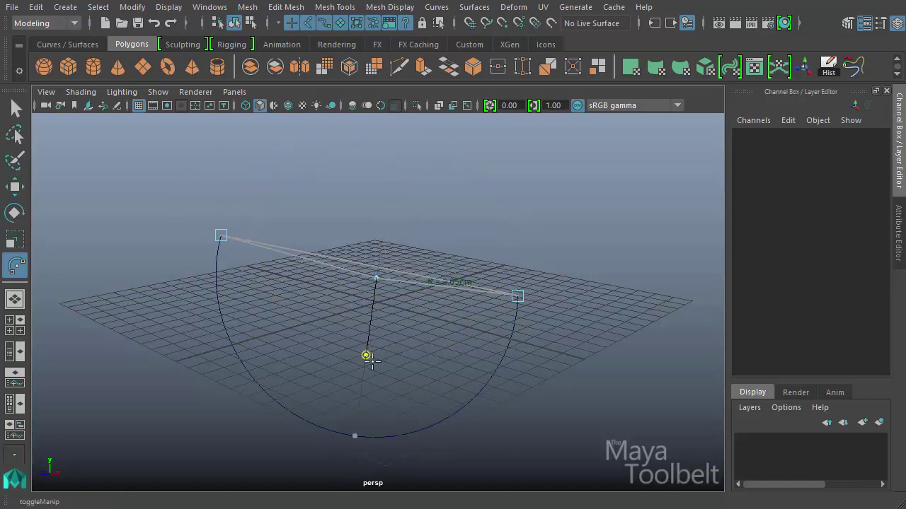
left_click(364, 355)
left_click(365, 355)
left_click(366, 355)
left_click(366, 355)
left_click_drag(375, 281, 308, 240)
left_click_drag(220, 243, 513, 297)
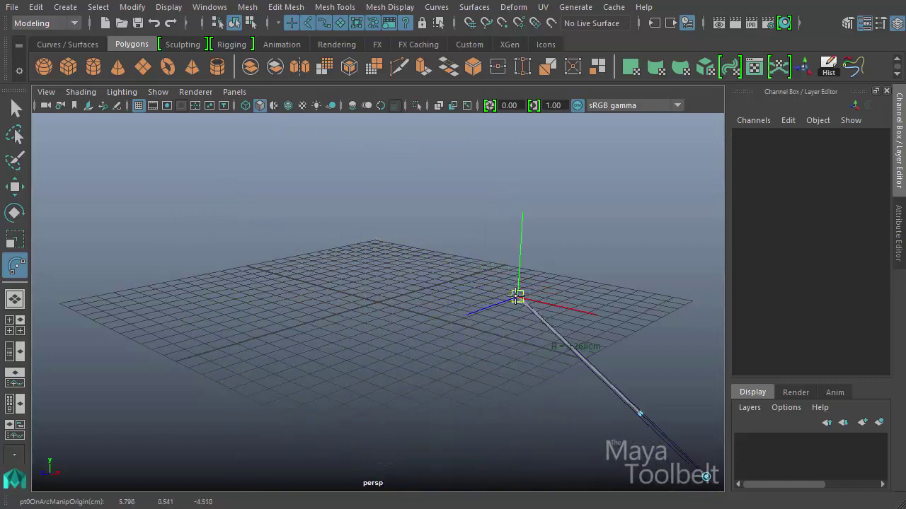
- Stand the arc upright on the grid, bulging upward with a radius of about 14.15 cm
left_click_drag(616, 287, 541, 309, "alt")
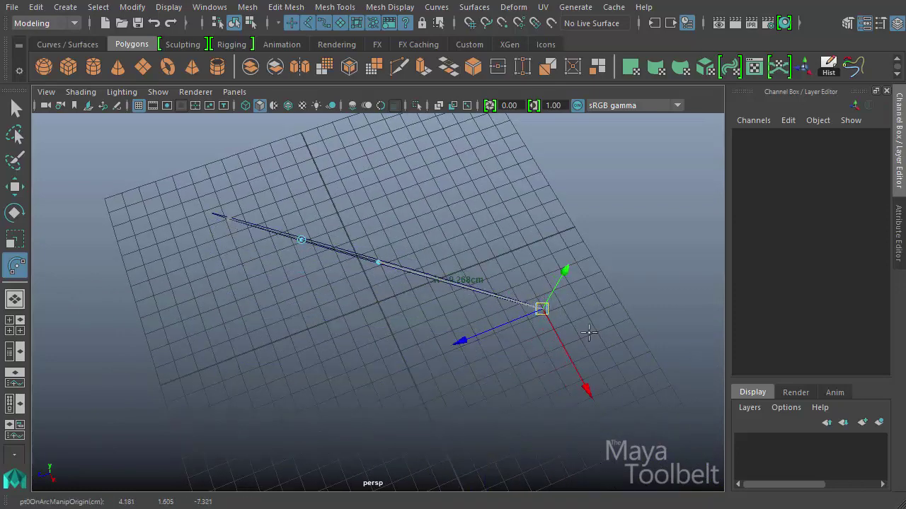
left_click_drag(589, 332, 556, 374, "alt")
left_click_drag(376, 327, 208, 334)
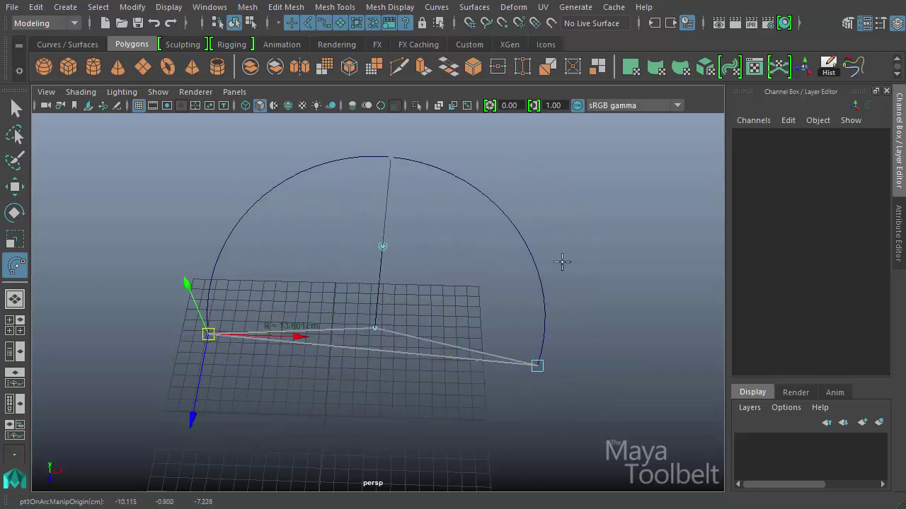
left_click_drag(561, 263, 499, 268, "alt")
left_click(360, 245)
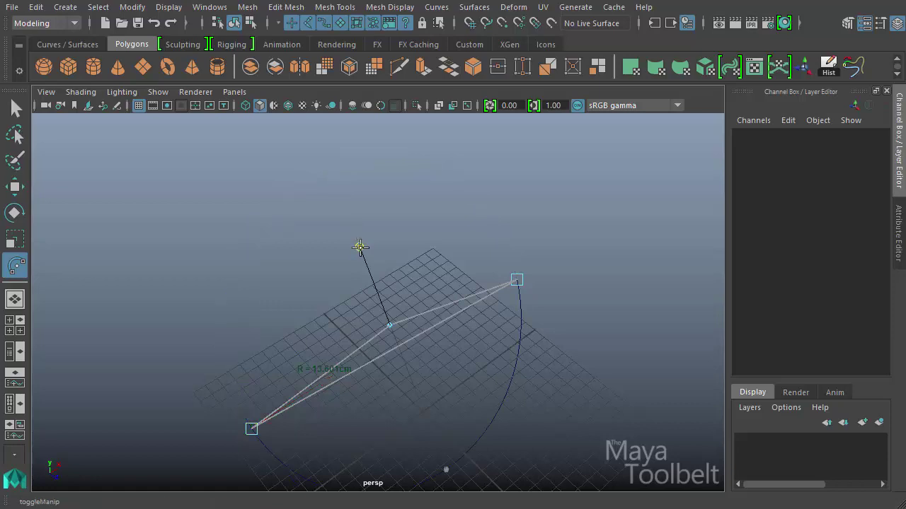
left_click_drag(361, 245, 521, 285, "alt")
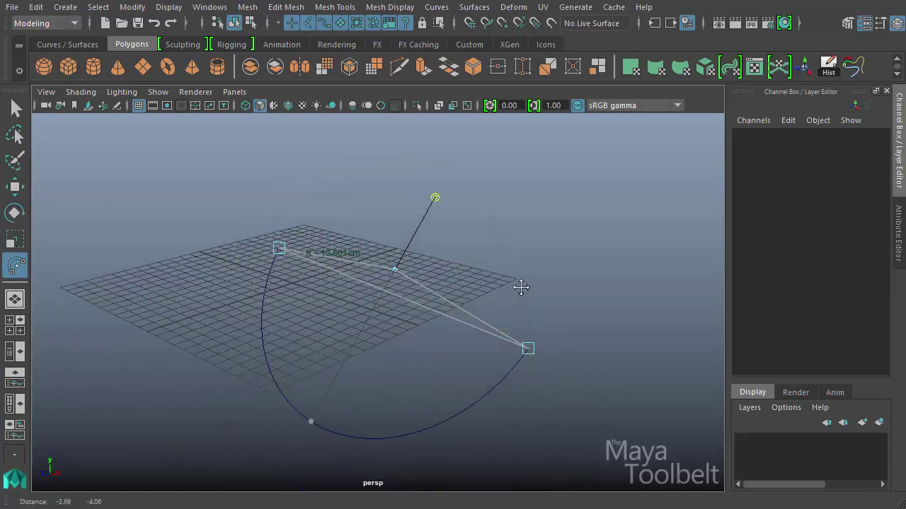
left_click_drag(395, 265, 389, 313)
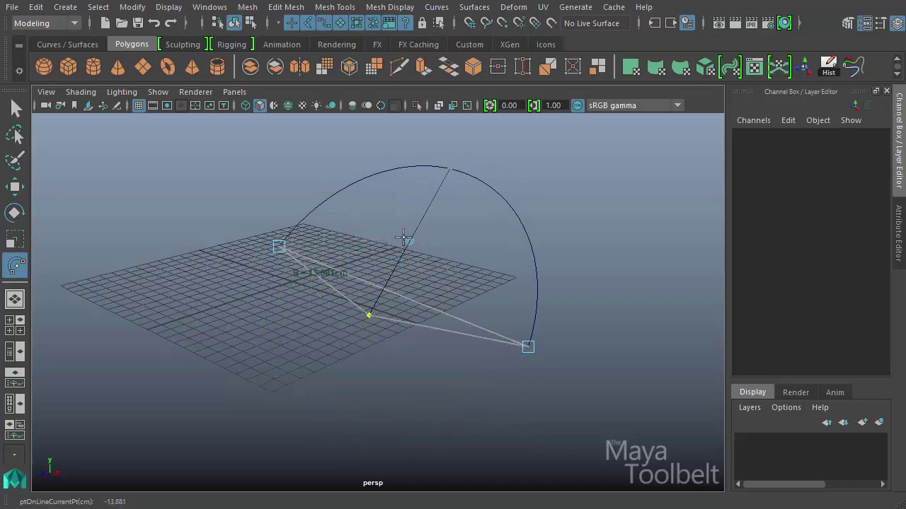
left_click(409, 241)
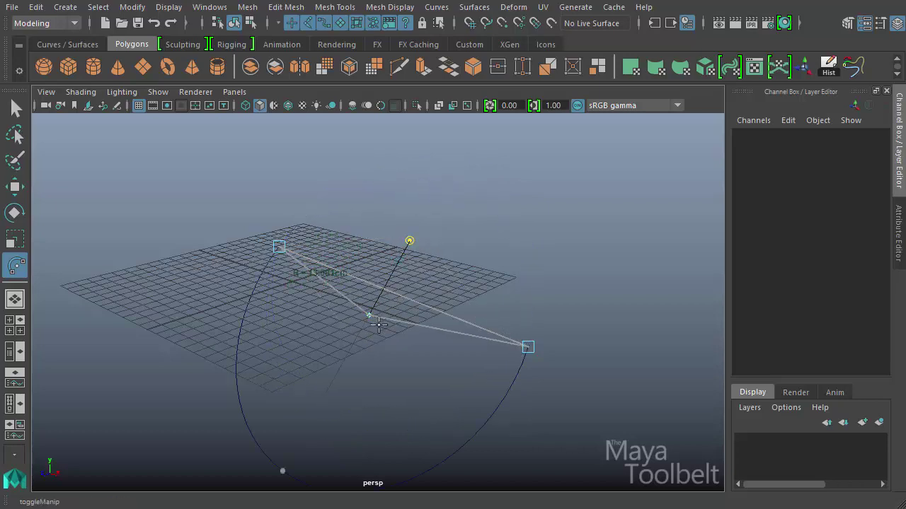
left_click(409, 240)
left_click_drag(393, 290, 380, 345, "alt")
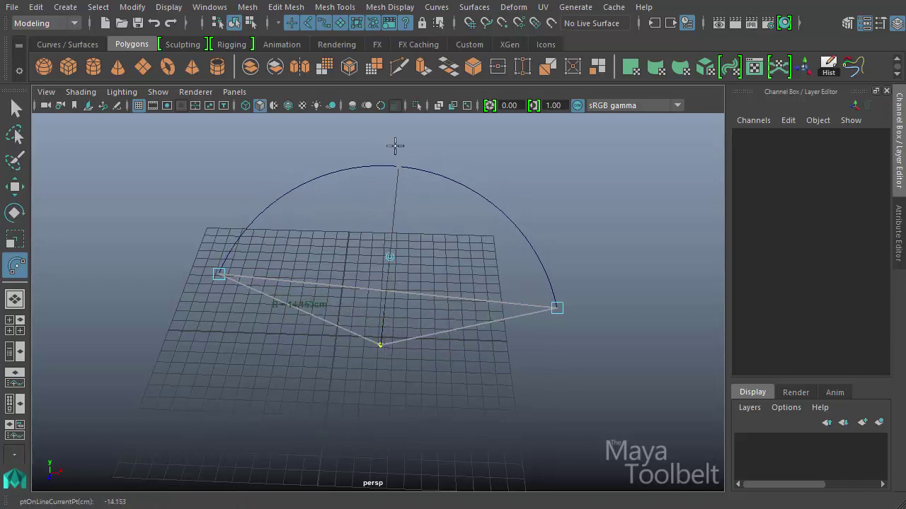
- Reopen the Two Point Circular Arc tool settings, completing the arc as curve2
left_click(65, 7)
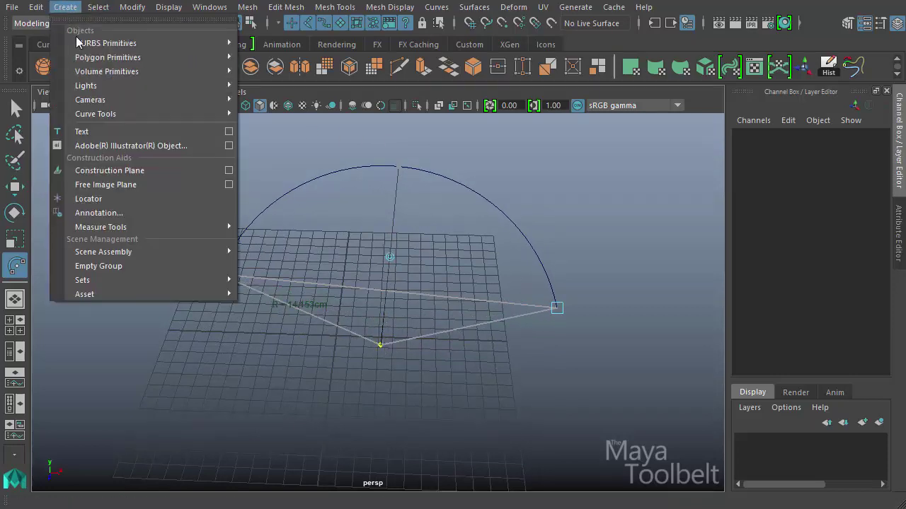
mouse_move(170, 114)
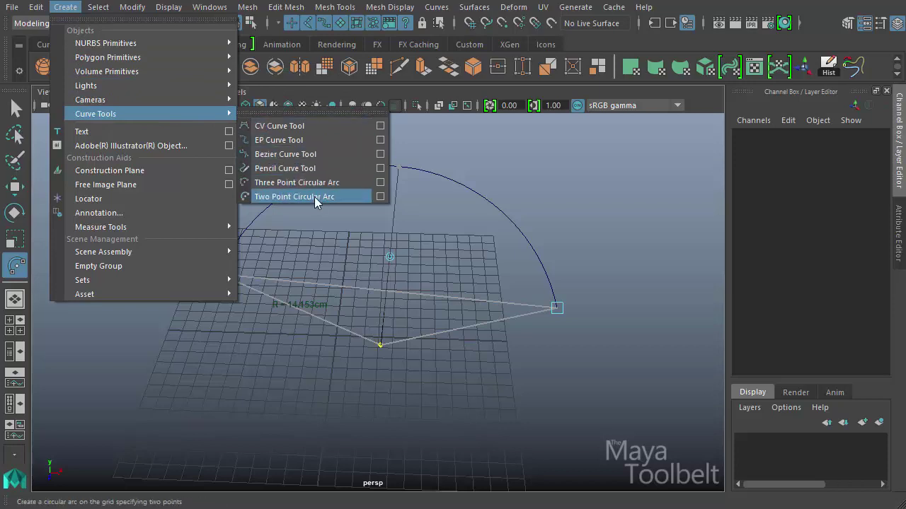
left_click(380, 197)
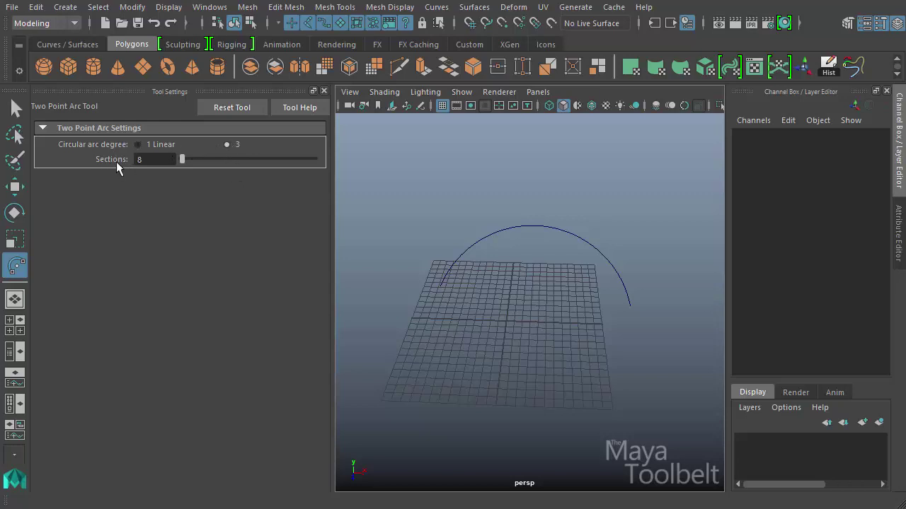
left_click_drag(457, 326, 504, 323, "alt")
- Select curve2 and expand its makeTwoPointCircularArc1 construction settings in the Channel Box
key("w")
left_click(532, 216)
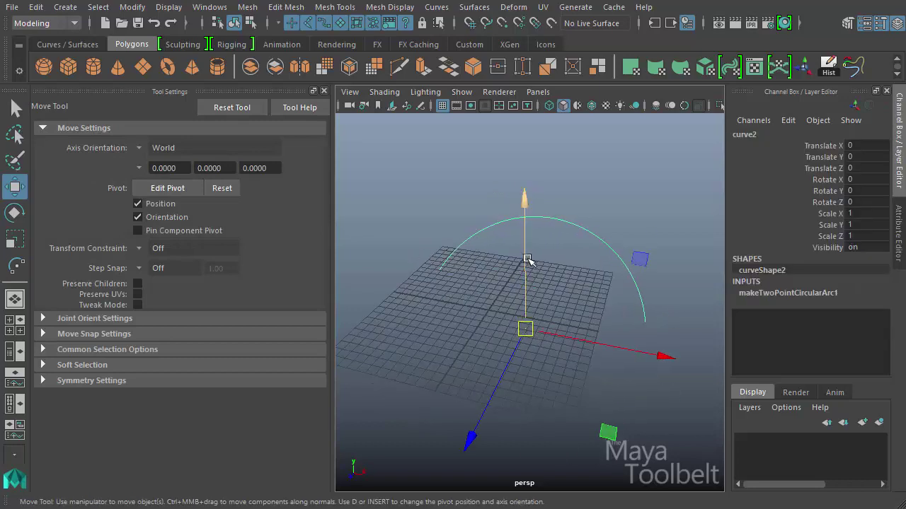
left_click_drag(530, 257, 630, 298, "alt")
left_click(773, 295)
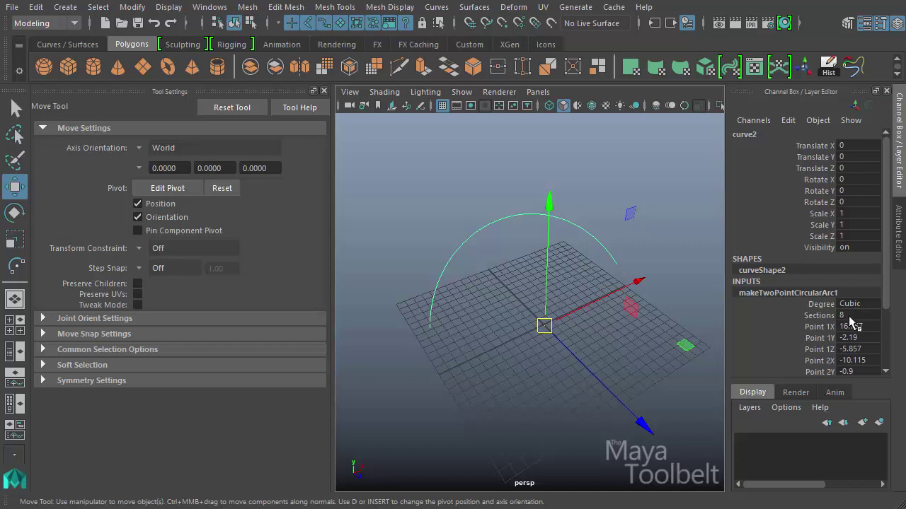
- Close Tool Settings and change the arc's Degree to Linear, showing 8 straight sections
left_click(874, 306)
left_click(874, 305)
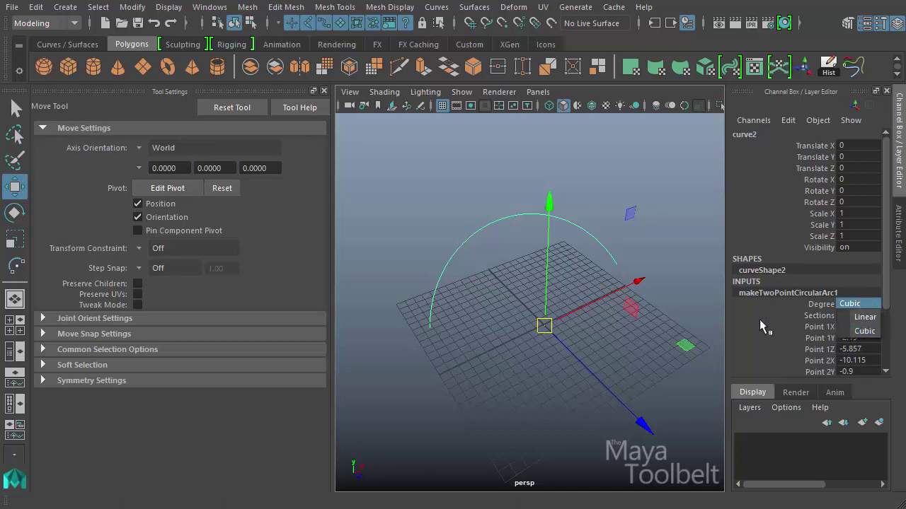
left_click(324, 91)
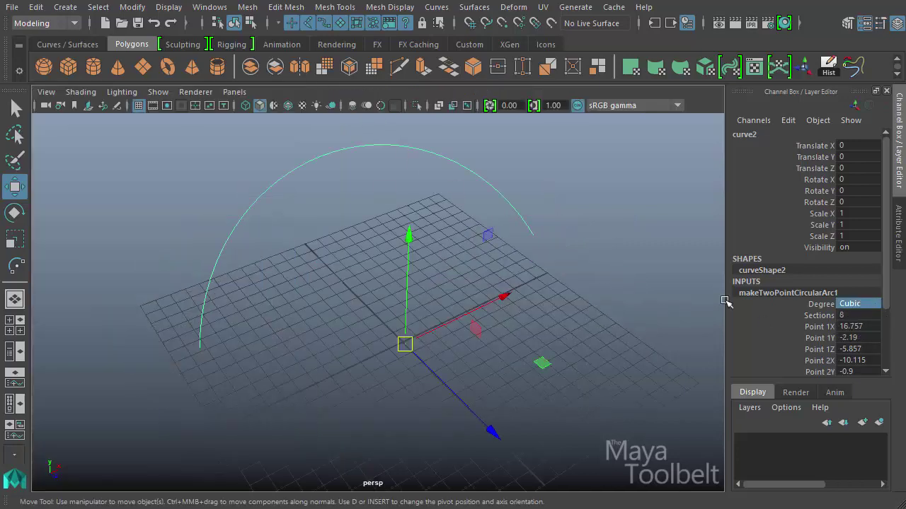
left_click(872, 306)
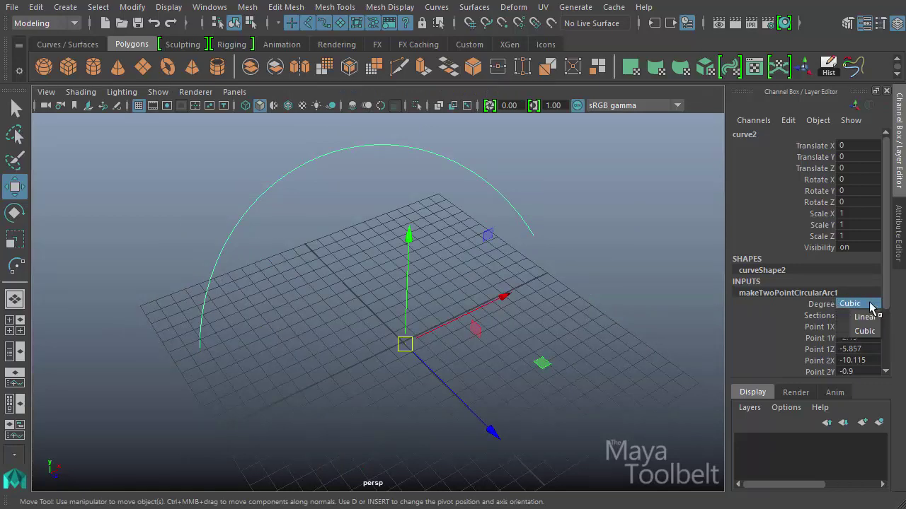
left_click(873, 319)
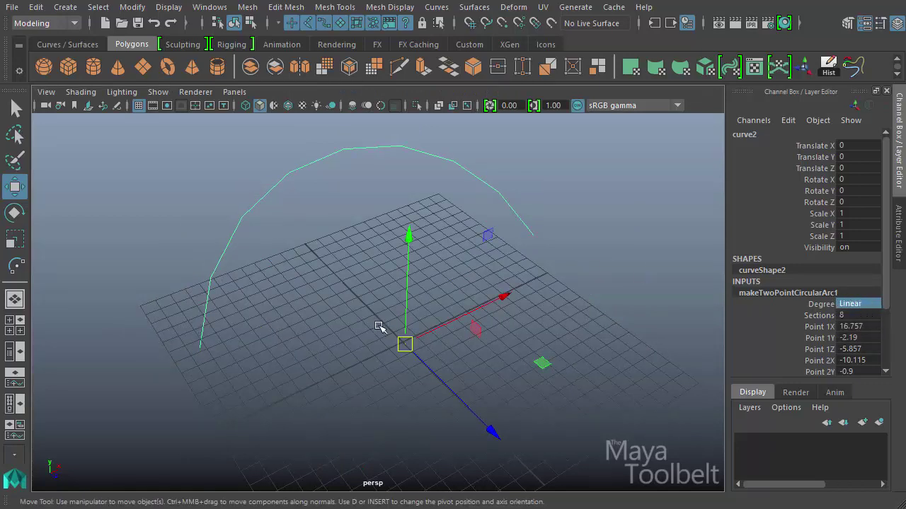
left_click_drag(378, 323, 337, 382, "alt")
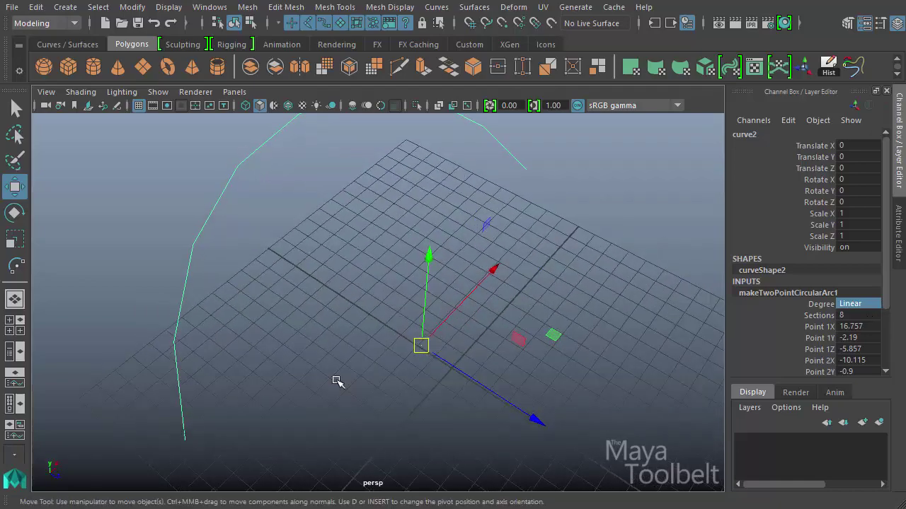
left_click_drag(309, 230, 407, 314, "alt")
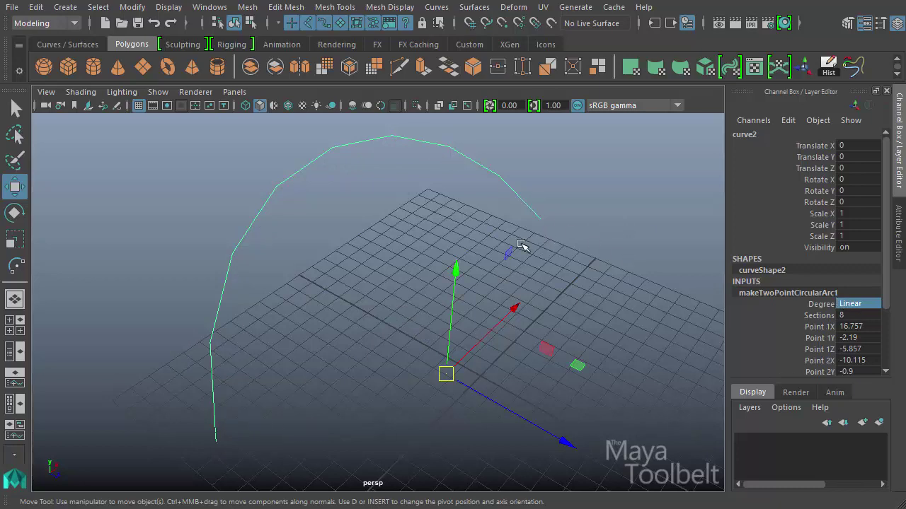
left_click_drag(454, 300, 382, 290, "alt")
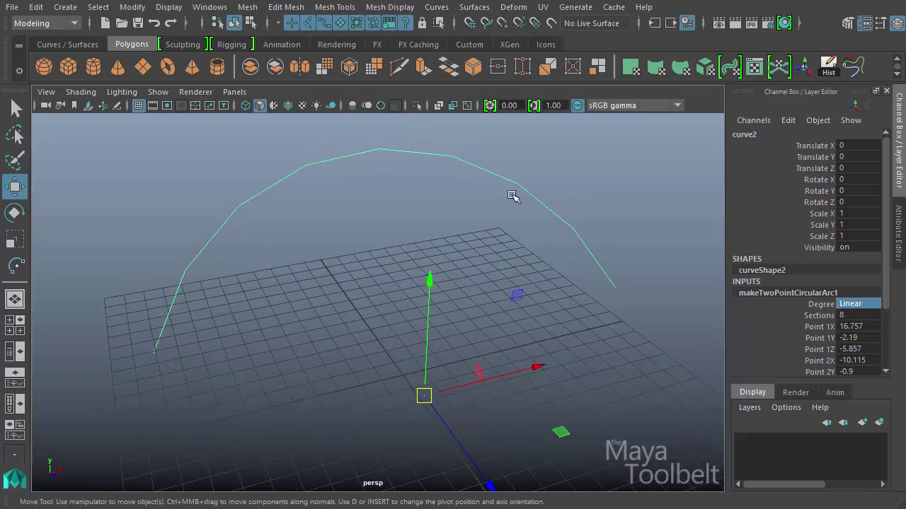
- Lower the arc's Sections to 6 and set its Degree back to Cubic
left_click(822, 316)
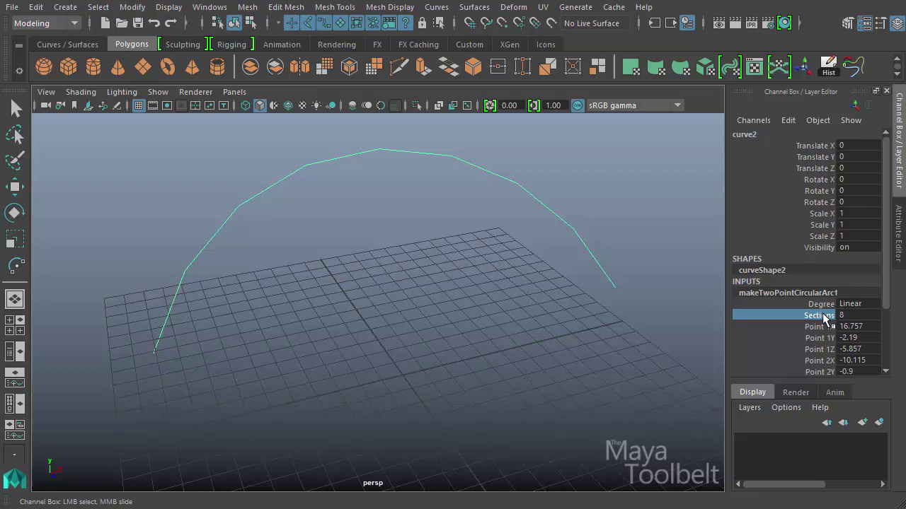
middle_click_drag(441, 346, 376, 367)
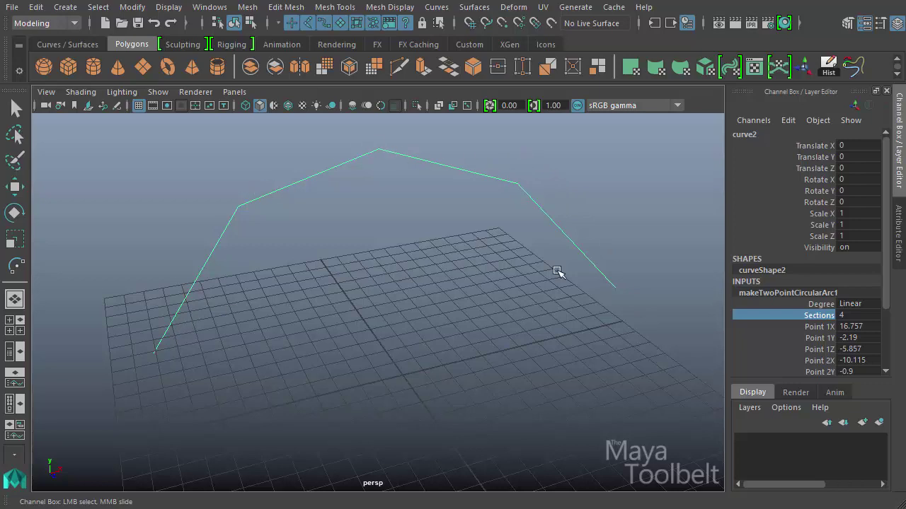
middle_click_drag(485, 339, 505, 359)
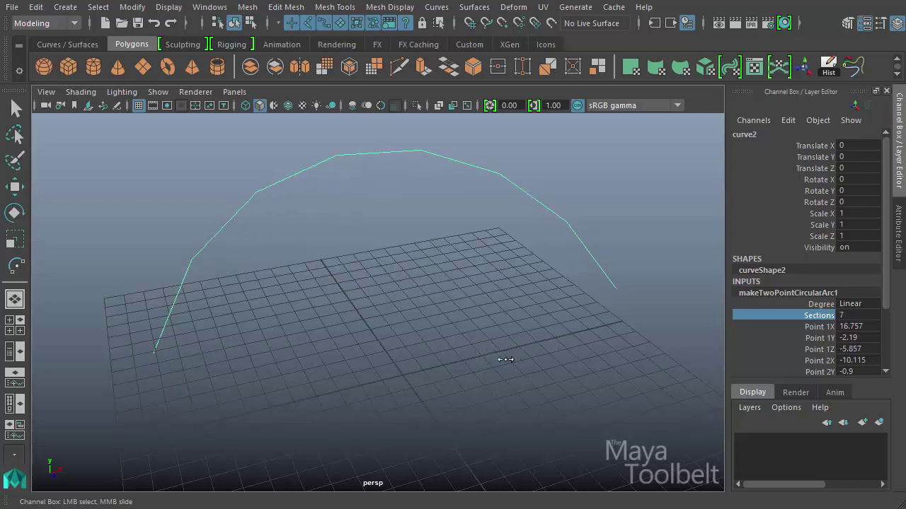
left_click(867, 306)
left_click(866, 327)
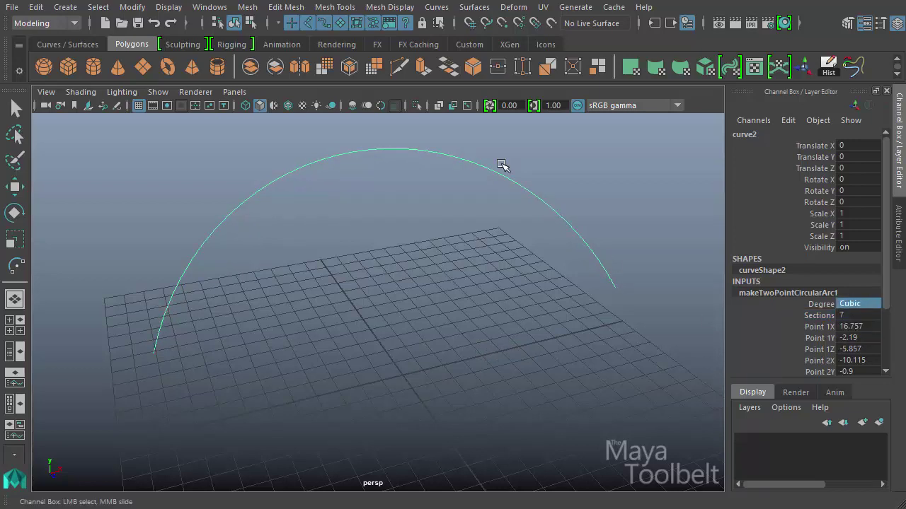
left_click(773, 315)
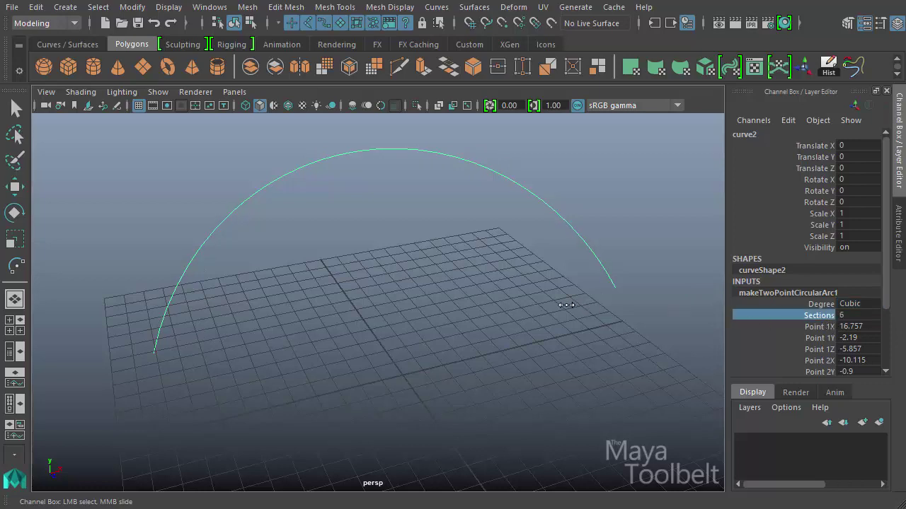
- Show the arc's control vertices and raise its end CV with the Move tool
right_click_drag(629, 236, 538, 281, "alt")
left_click_drag(453, 239, 504, 217, "alt")
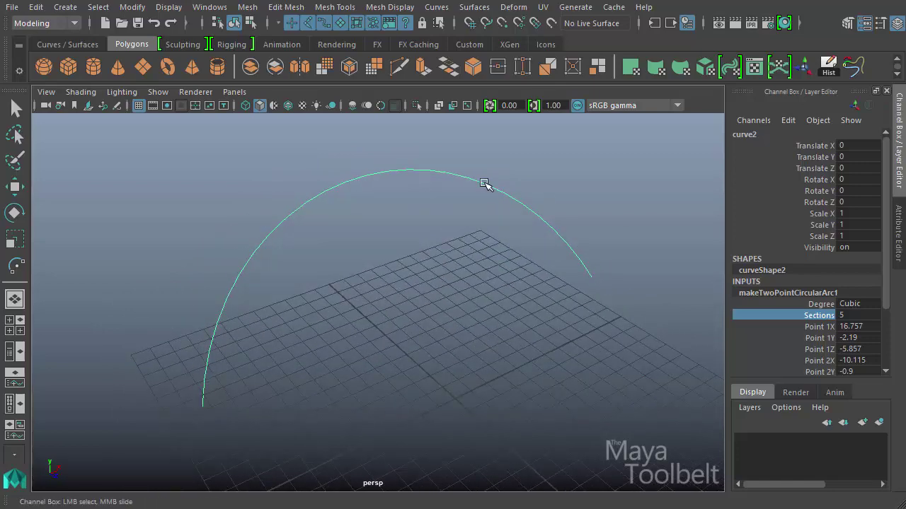
right_click_drag(484, 184, 415, 189)
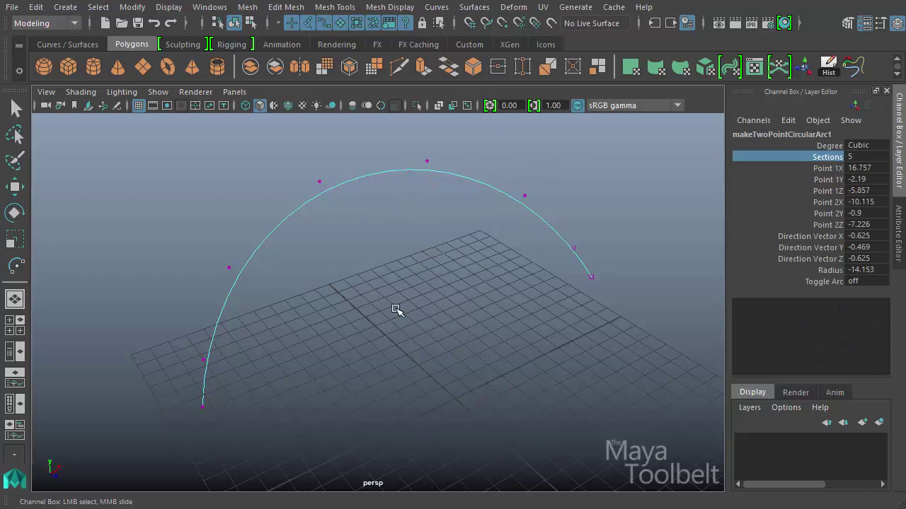
left_click_drag(396, 309, 224, 365, "alt")
key("w")
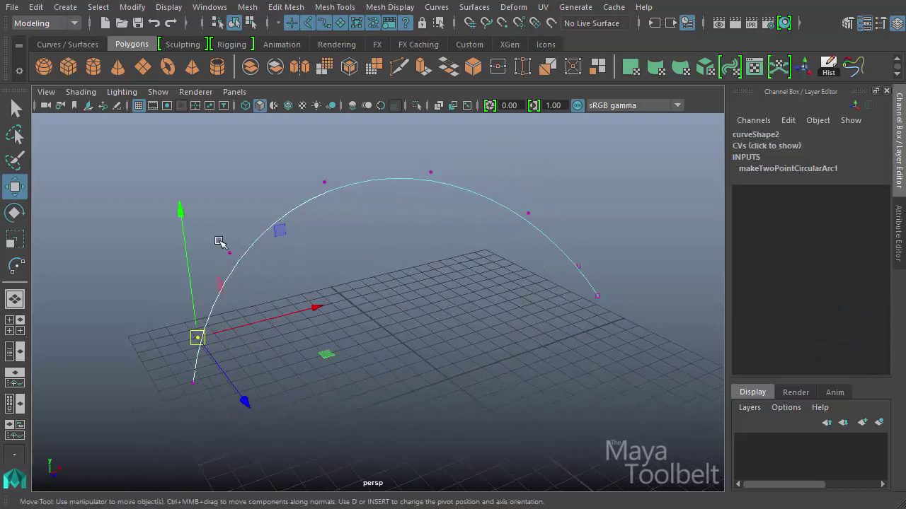
left_click_drag(197, 338, 229, 252)
middle_click_drag(303, 174, 458, 160)
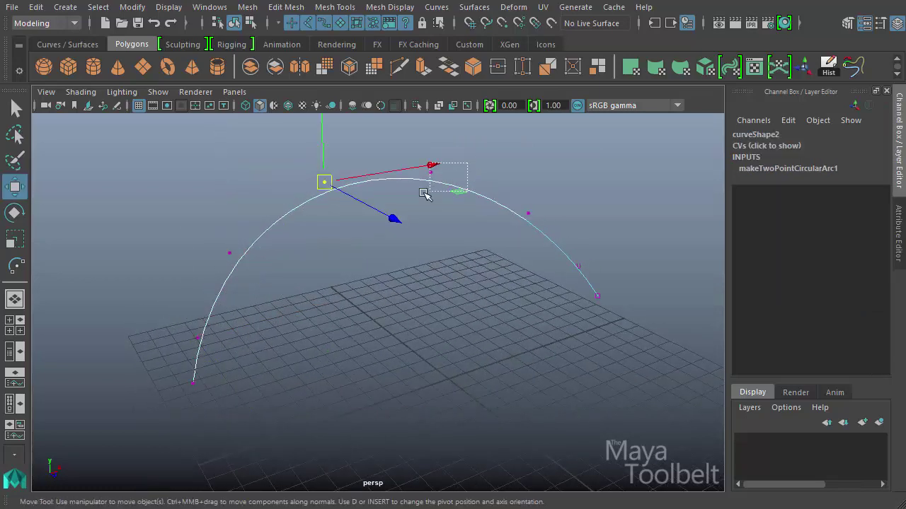
- Select the top CV, then return to object mode and scroll the Channel Box to Radius
left_click_drag(425, 195, 425, 196)
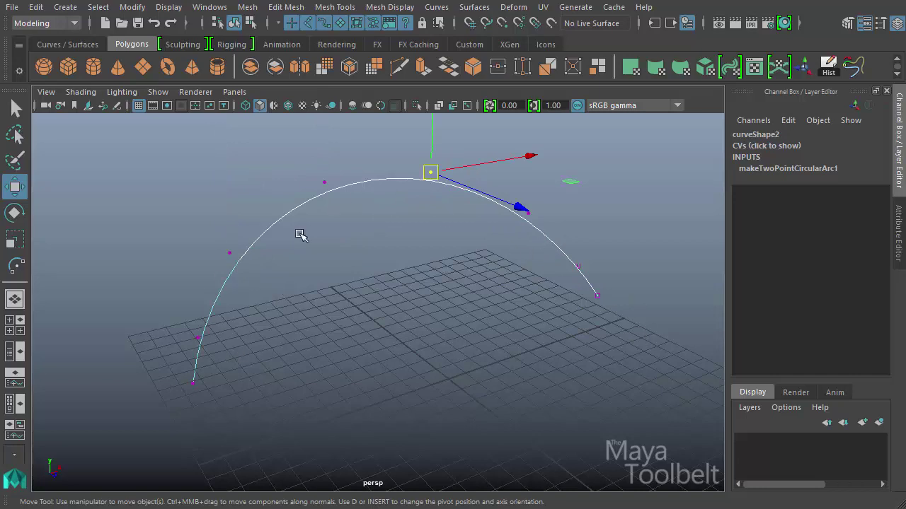
left_click_drag(328, 186, 489, 302, "alt")
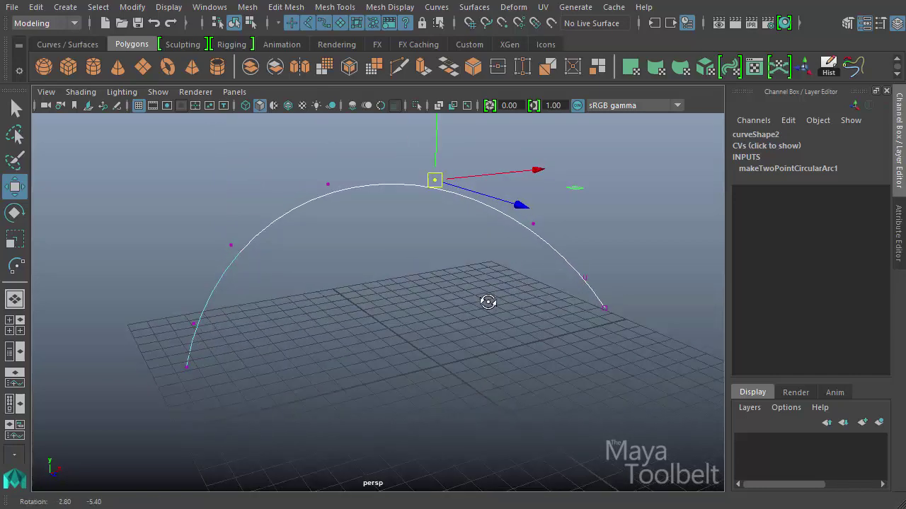
key("F8")
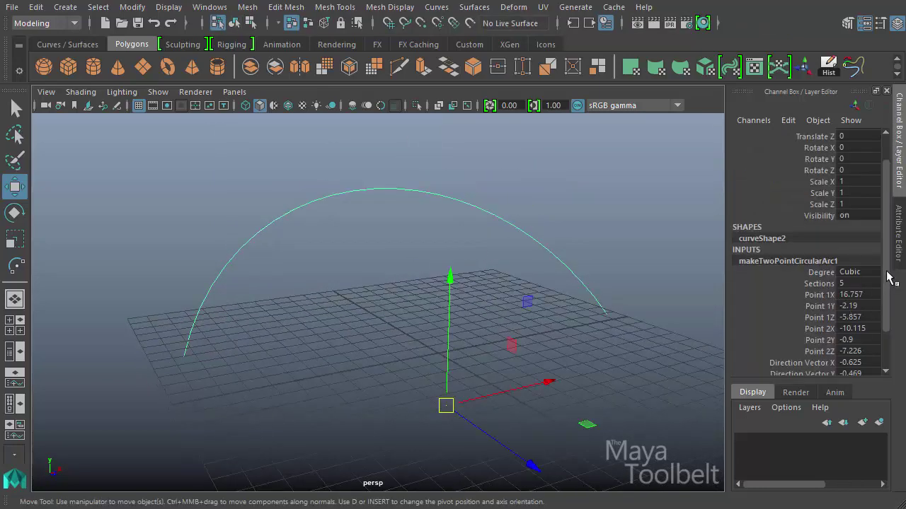
left_click_drag(888, 272, 900, 316)
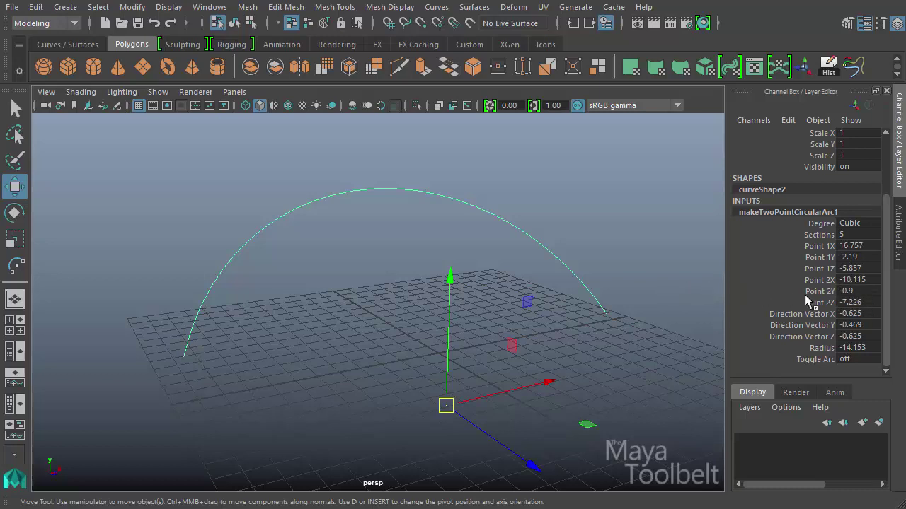
left_click(821, 347)
middle_click_drag(601, 362, 612, 398)
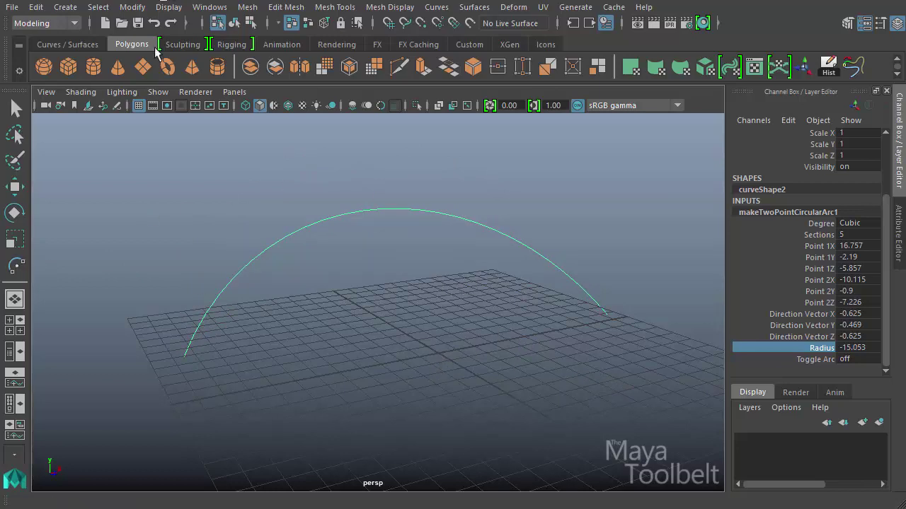
left_click(827, 360)
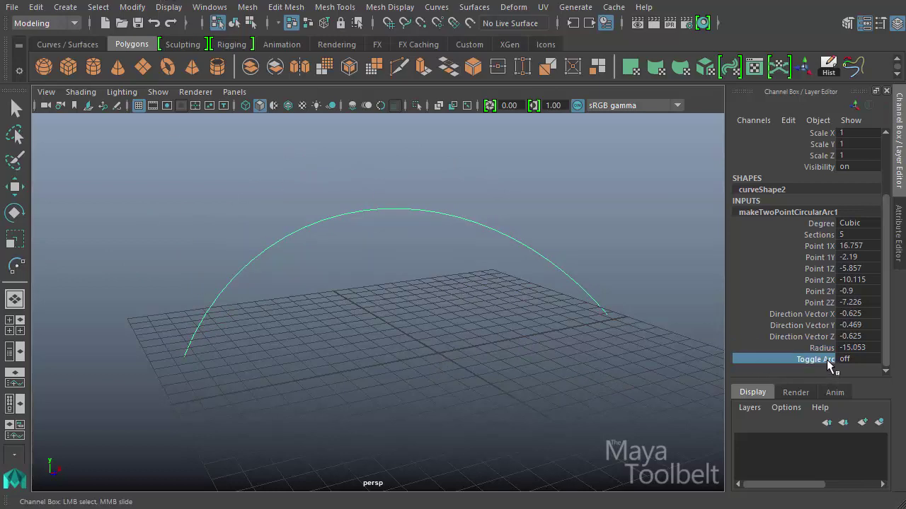
left_click(856, 359)
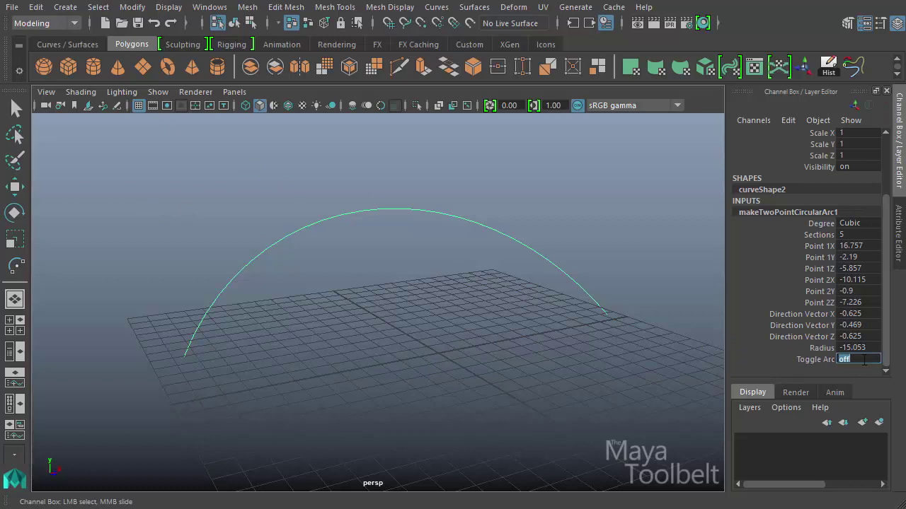
key("Return")
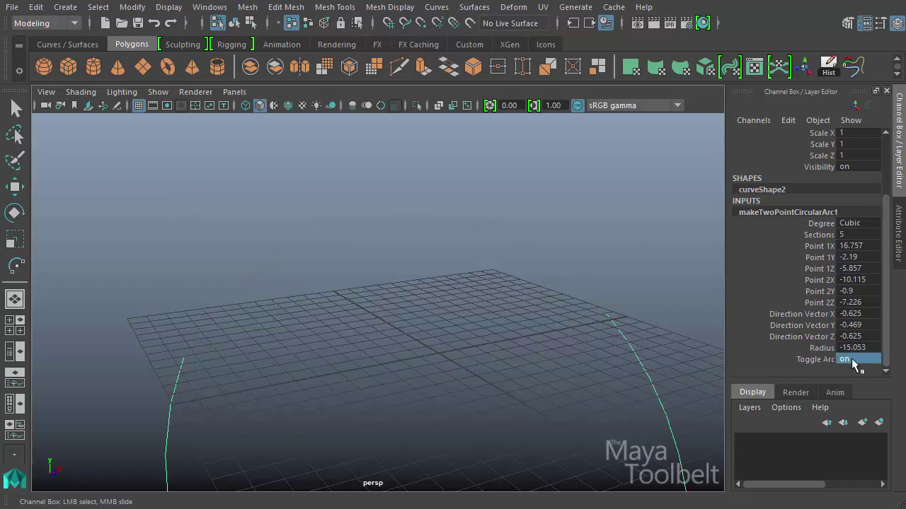
left_click_drag(461, 380, 495, 431, "alt")
left_click(856, 360)
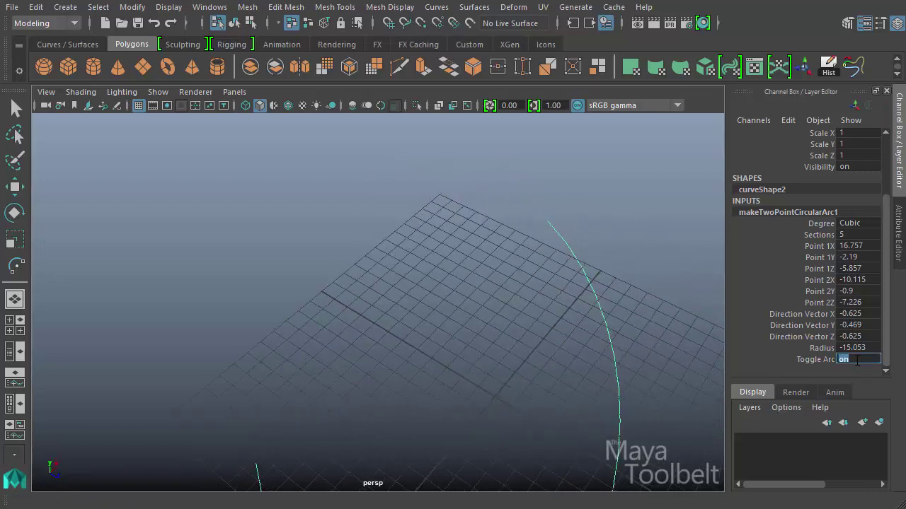
type("0")
key("Return")
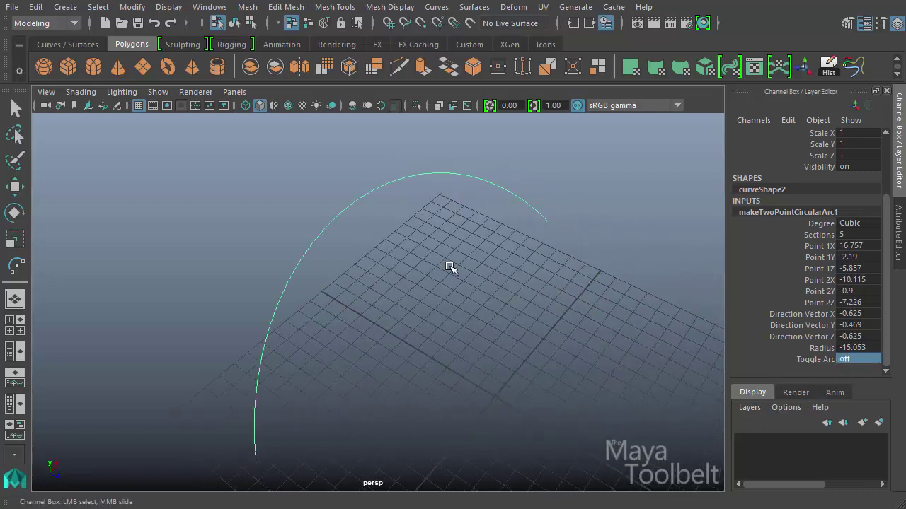
left_click_drag(453, 269, 495, 324, "alt")
middle_click_drag(495, 323, 467, 312, "alt")
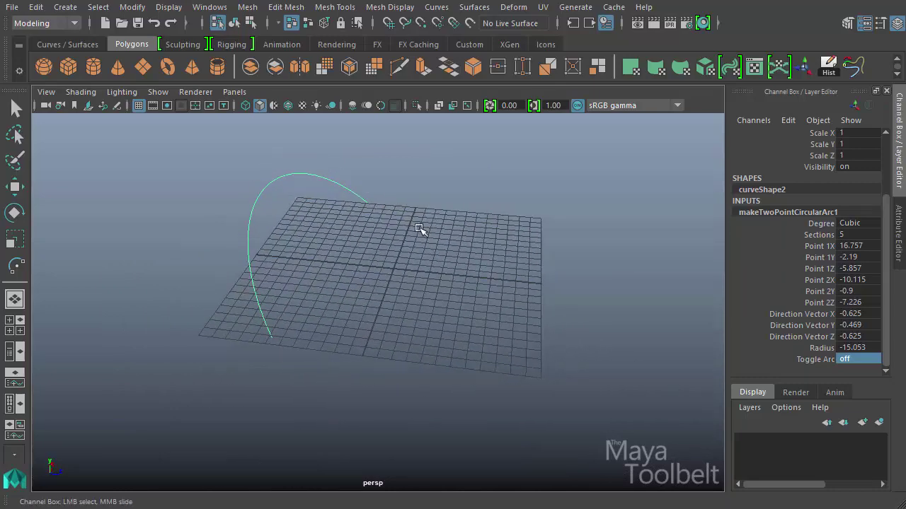
left_click_drag(516, 370, 425, 354, "alt")
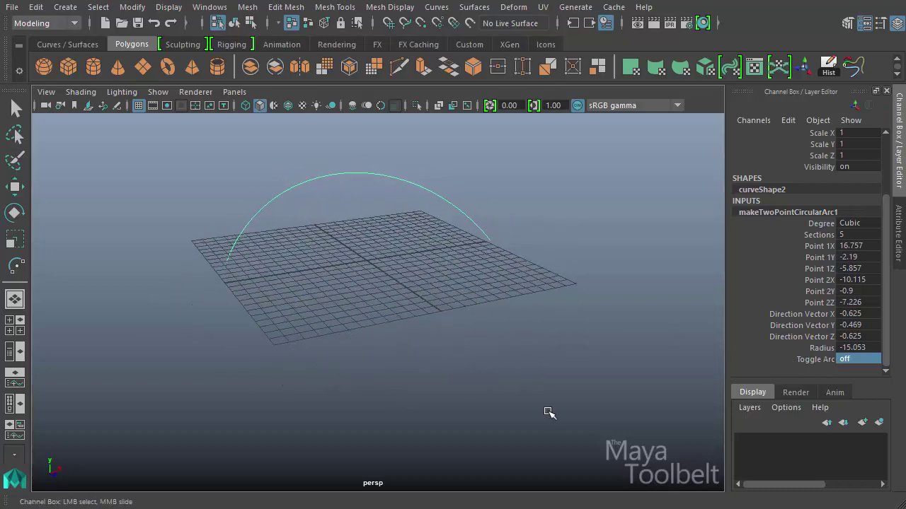
left_click(858, 359)
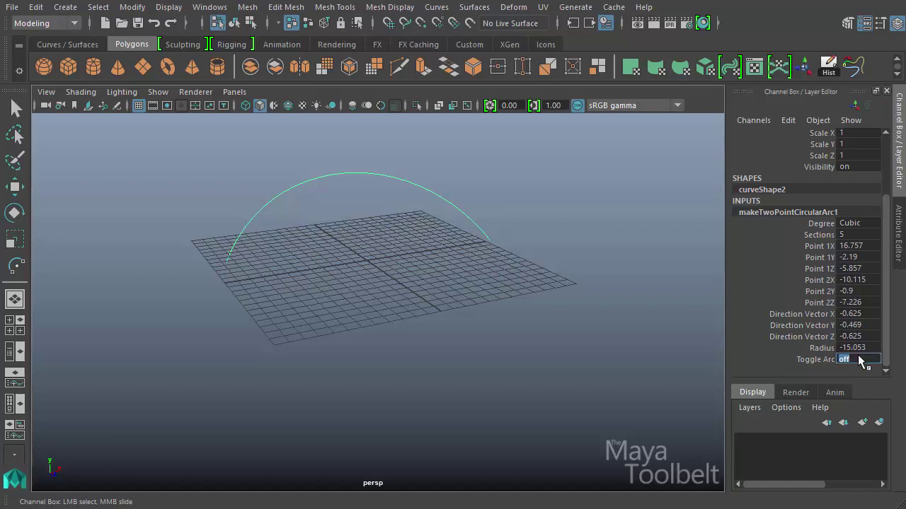
key("Return")
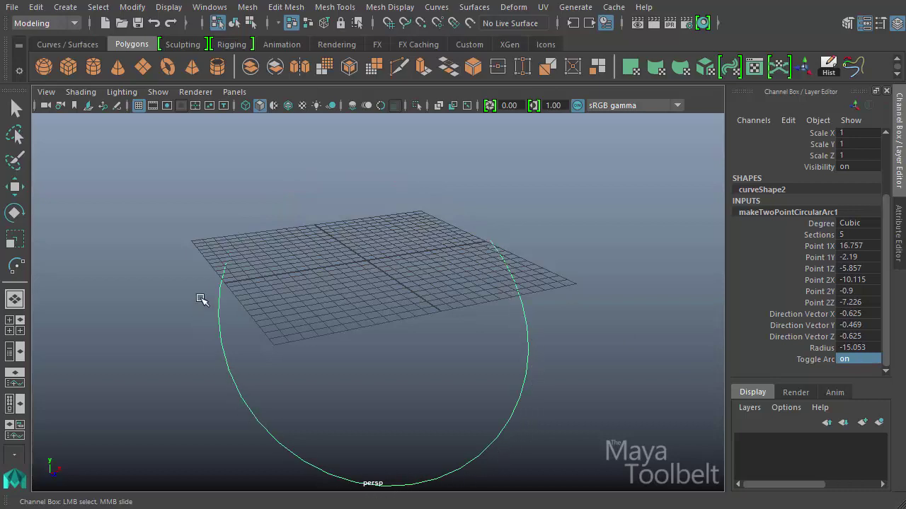
mouse_move(457, 314)
left_mouse_down("alt")
mouse_move(356, 283)
mouse_move(442, 308)
left_mouse_up("alt")
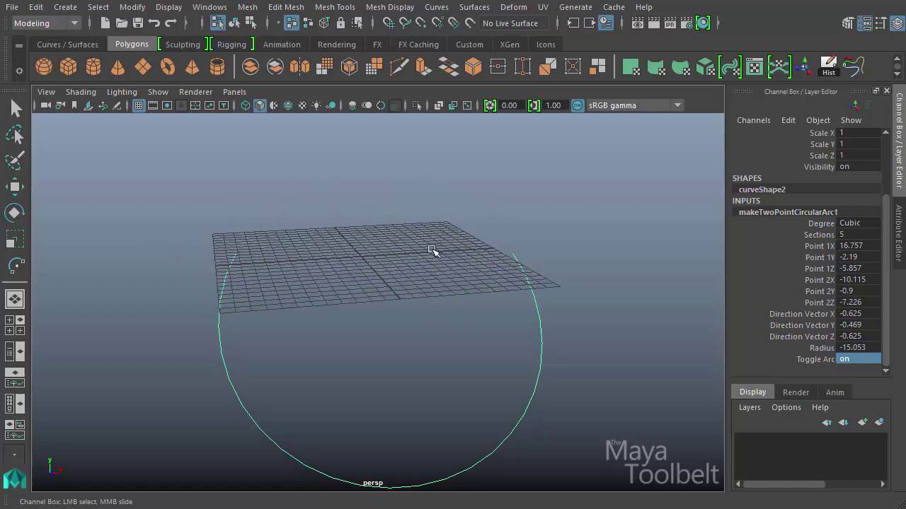
left_click_drag(433, 250, 489, 257, "alt")
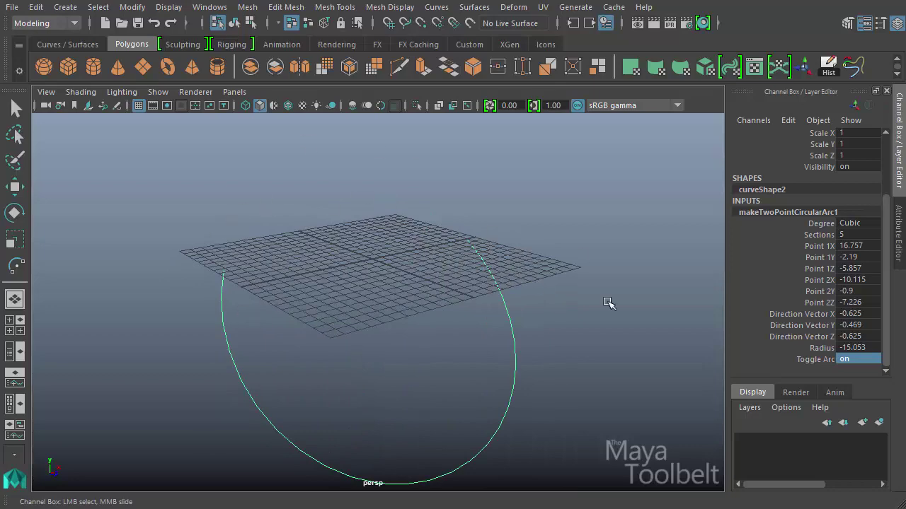
left_click_drag(578, 356, 713, 375, "alt")
left_click(858, 360)
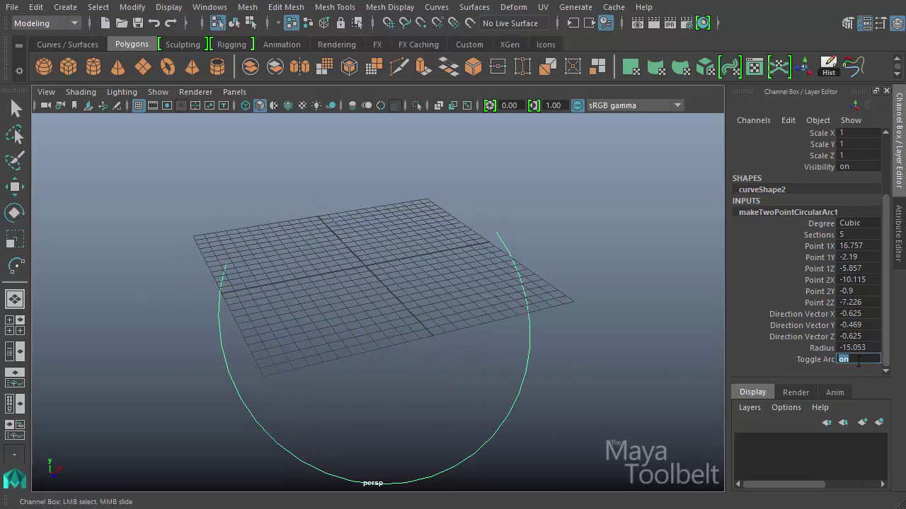
type("0")
key("Return")
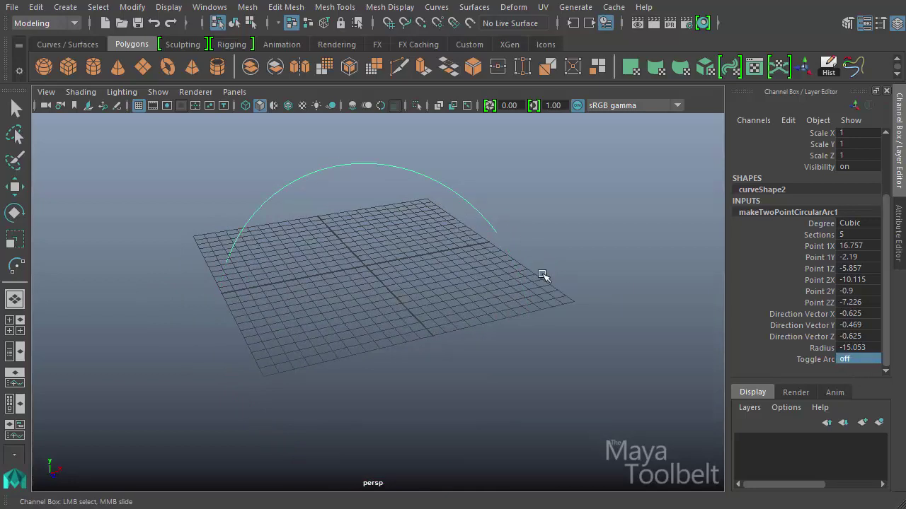
left_click_drag(394, 281, 428, 295, "alt")
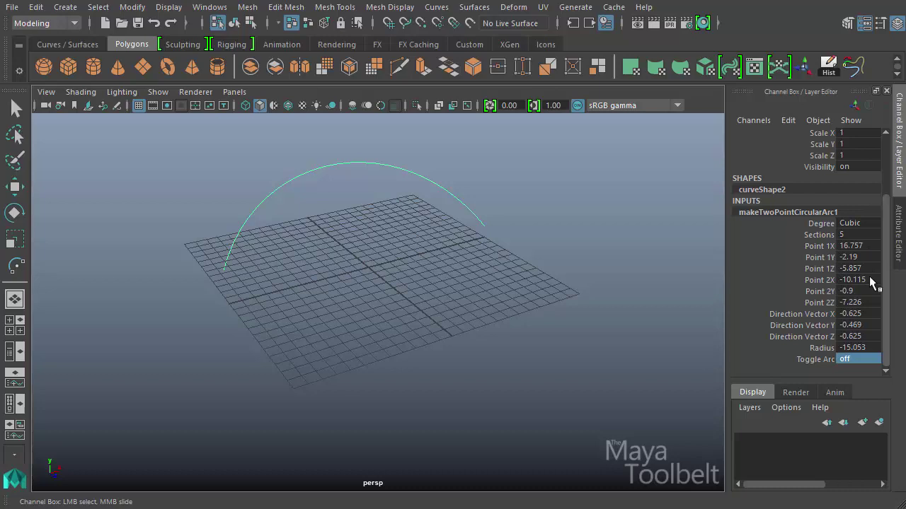
- Set the arc's Direction Vector to X 6.635, Y 0.431, Z -54.525 by middle-dragging
left_click(813, 314)
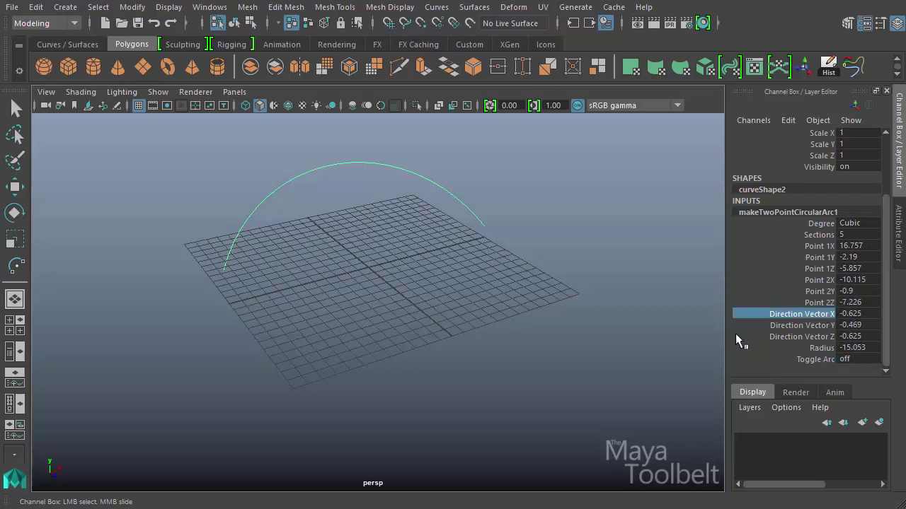
middle_click_drag(518, 332, 570, 332)
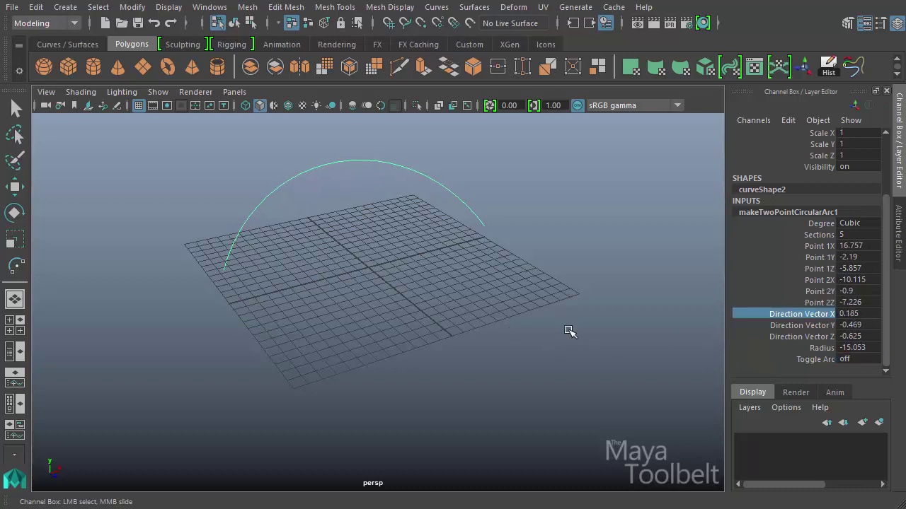
left_click_drag(571, 332, 574, 313, "alt")
middle_click_drag(574, 313, 644, 340)
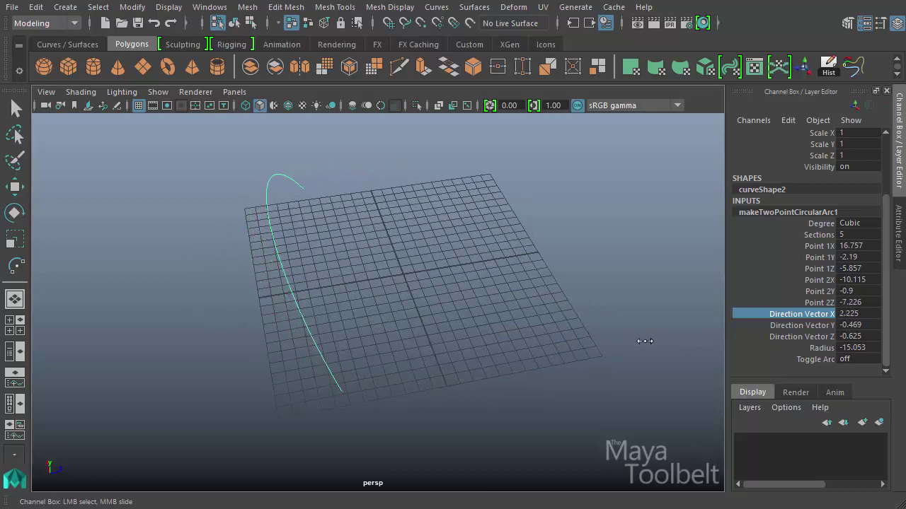
middle_click_drag(359, 316, 608, 339)
middle_click_drag(228, 313, 489, 327)
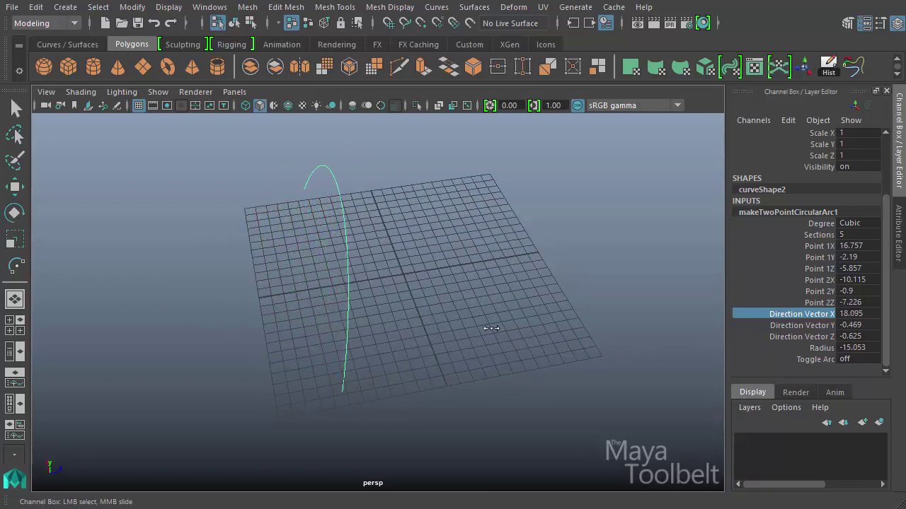
left_click_drag(488, 328, 519, 293, "alt")
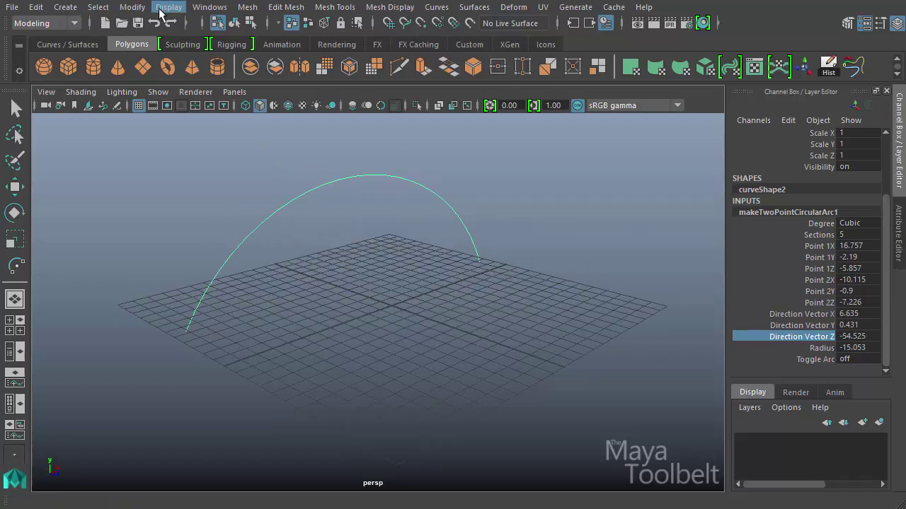
left_click(132, 8)
mouse_move(236, 43)
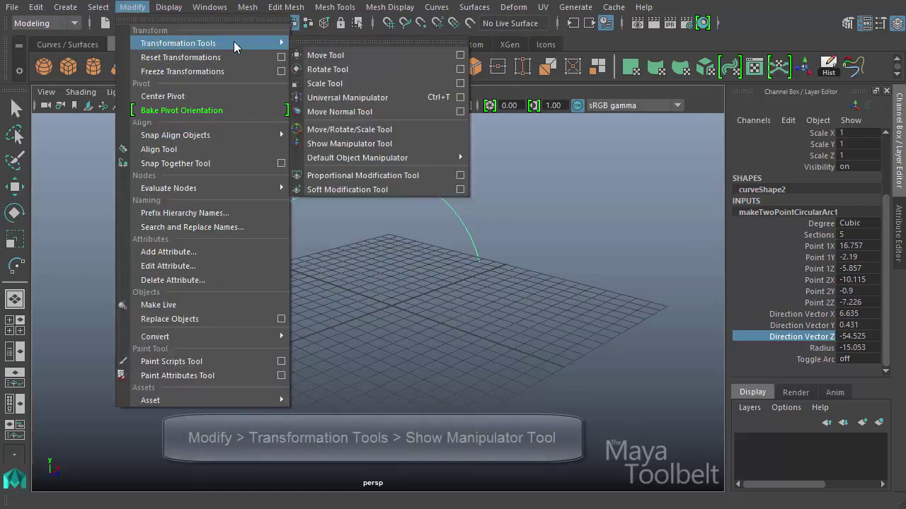
- Show the arc's manipulator handles and drag the radius handle to about -16.014
left_click(382, 143)
left_click_drag(457, 235, 491, 293, "alt")
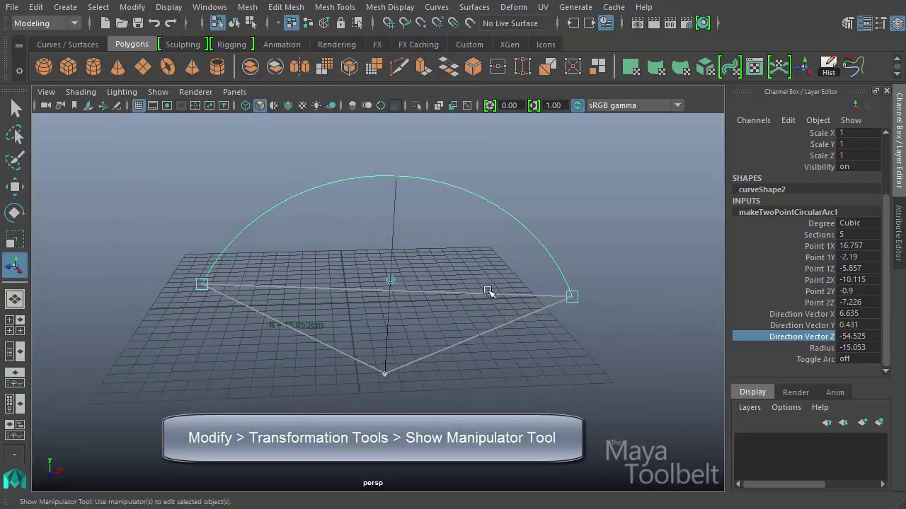
left_click_drag(324, 248, 364, 290, "alt")
left_click_drag(345, 394, 411, 362)
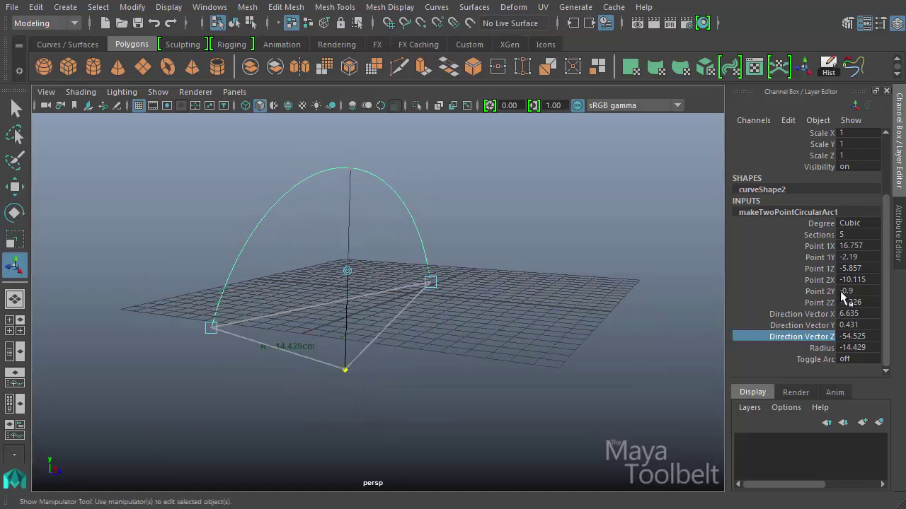
left_click_drag(345, 373, 343, 408)
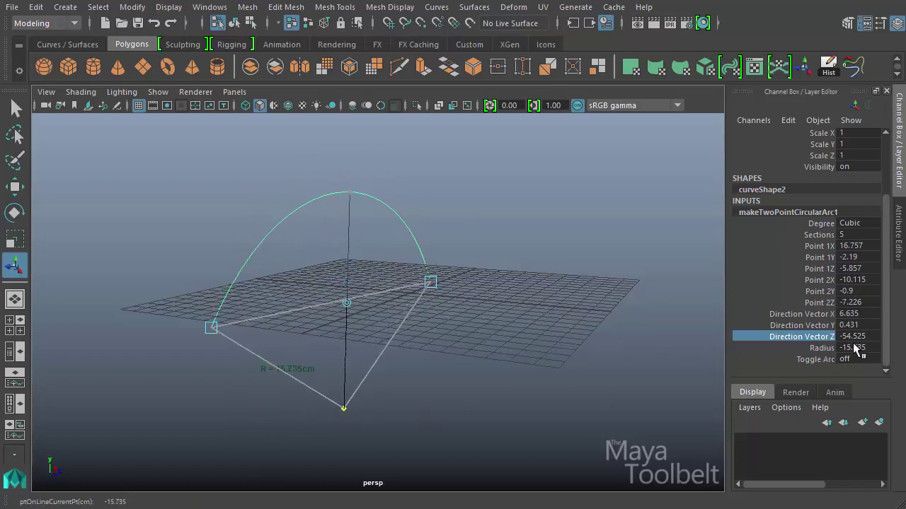
- Flip the arc, then drag Point 1 to 16.256, -3.258, -6.025 and Point 2 to -9.554, -0.629, -6.59
left_click_drag(578, 346, 416, 306, "alt")
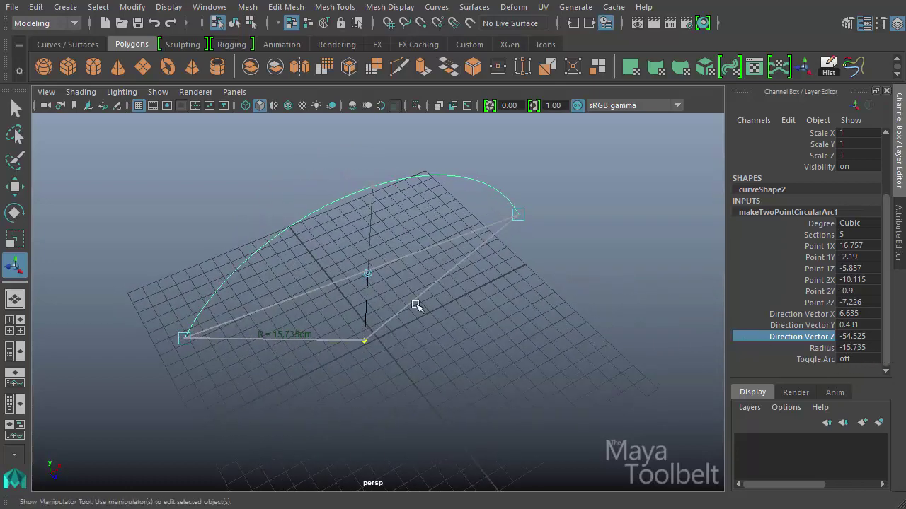
left_click(367, 274)
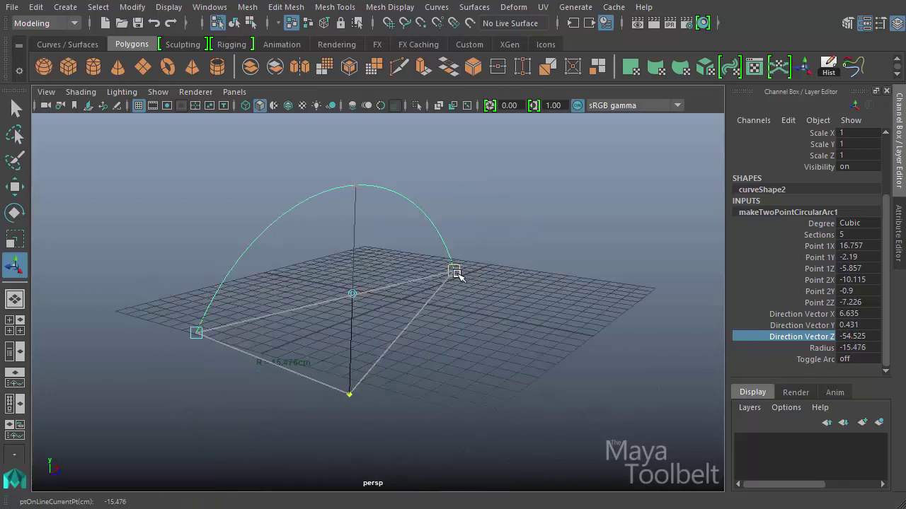
mouse_move(455, 269)
left_mouse_down()
mouse_move(542, 301)
mouse_move(410, 310)
mouse_move(518, 327)
mouse_move(444, 297)
mouse_move(448, 285)
left_mouse_up()
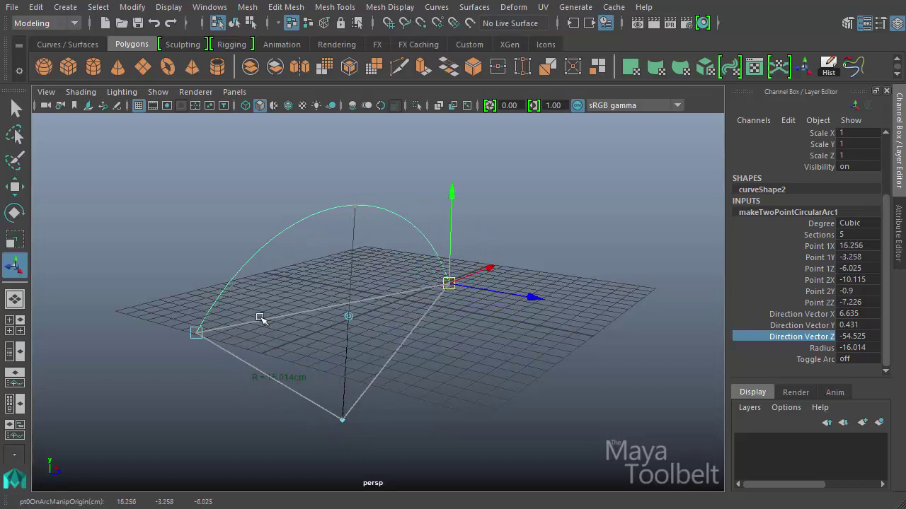
left_click_drag(195, 332, 212, 325)
left_click_drag(424, 343, 396, 315, "alt")
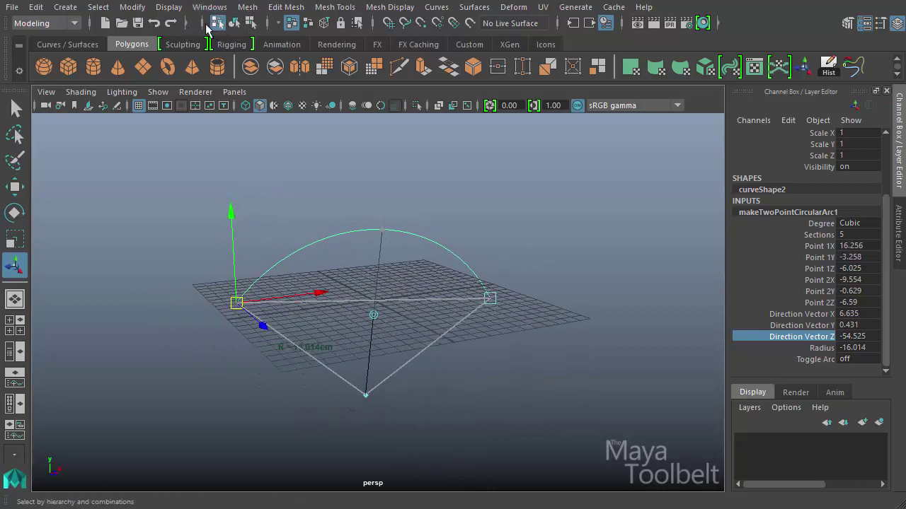
- Start a new scene without saving and activate the Three Point Circular Arc tool
left_click(106, 23)
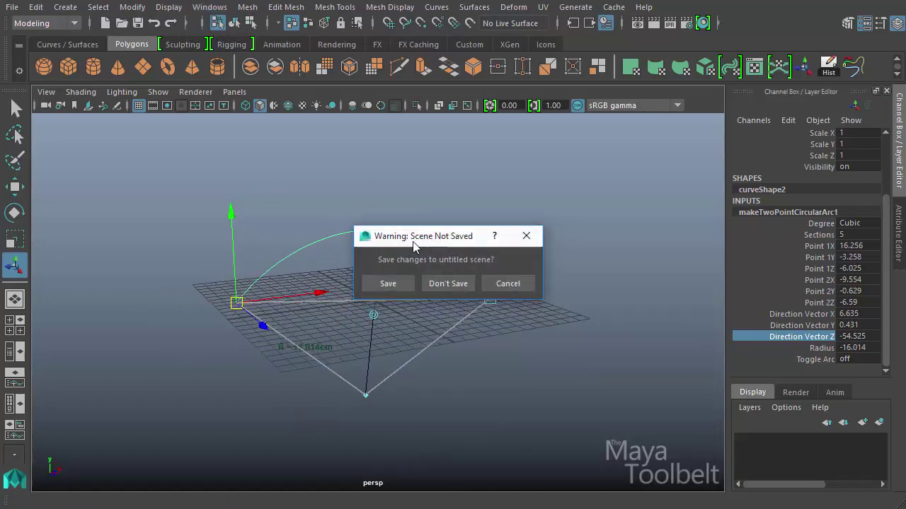
left_click(447, 283)
left_click(65, 7)
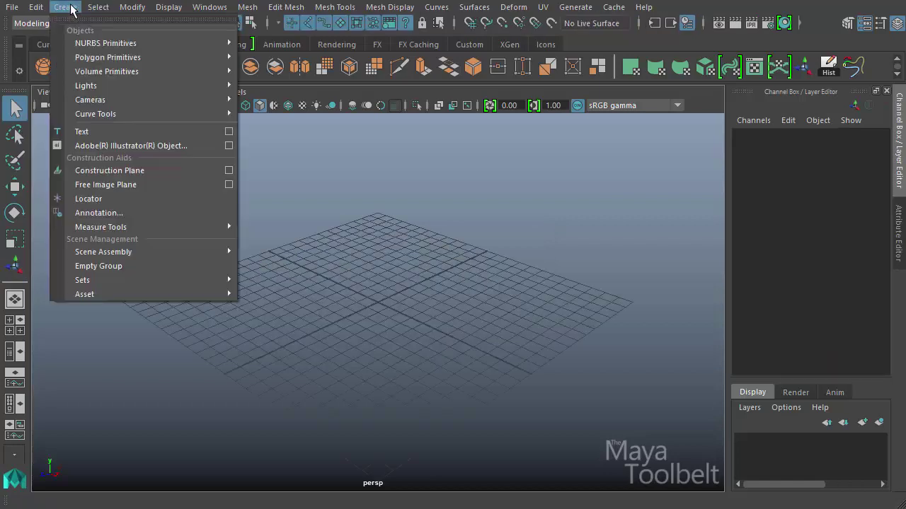
mouse_move(148, 112)
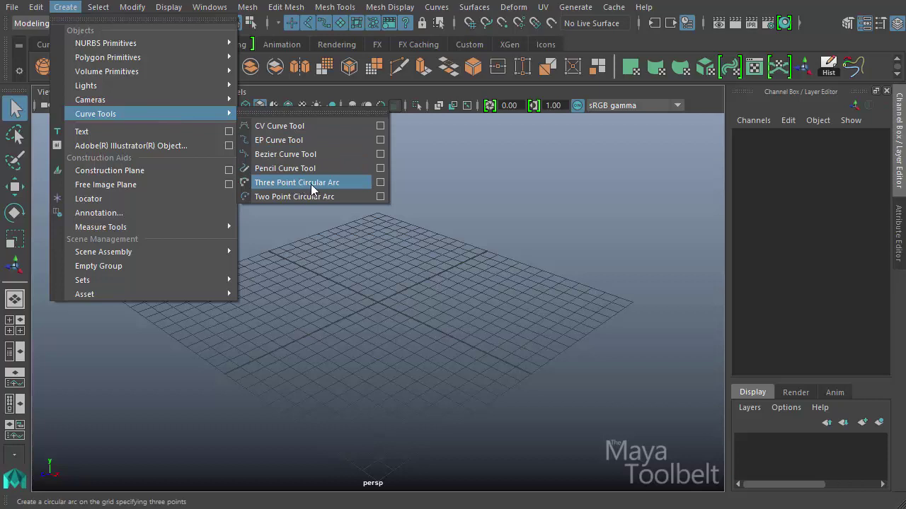
left_click(351, 184)
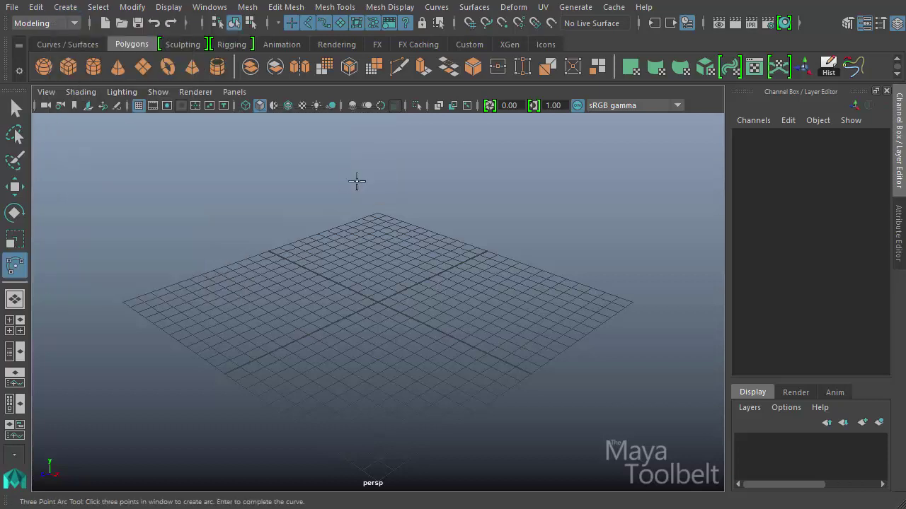
left_click_drag(358, 182, 453, 389, "alt")
- Place the arc's three points on the grid, giving a semicircle of radius about 9.485 cm
left_click(230, 339)
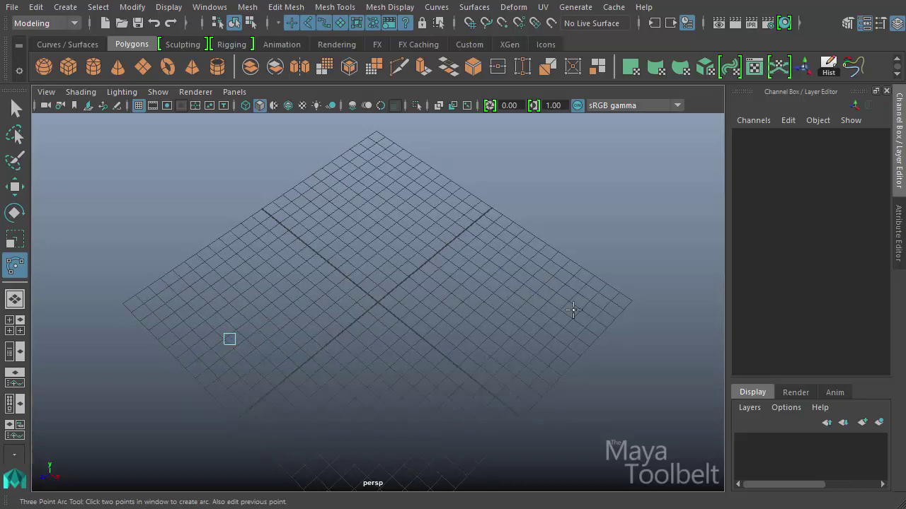
left_click(365, 213)
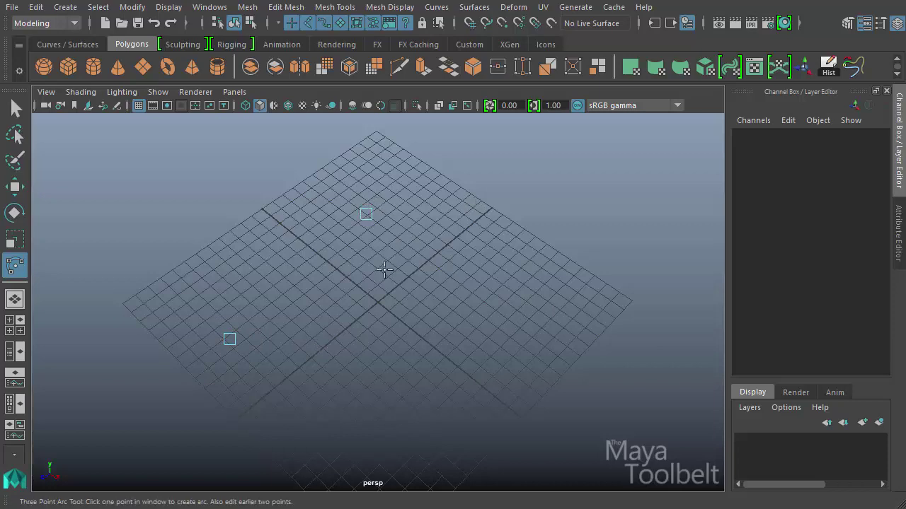
left_click(521, 322)
- Drag the unfinished arc's points into a nearly full circle with radius about 7.846 cm
left_click_drag(417, 390, 202, 374, "alt")
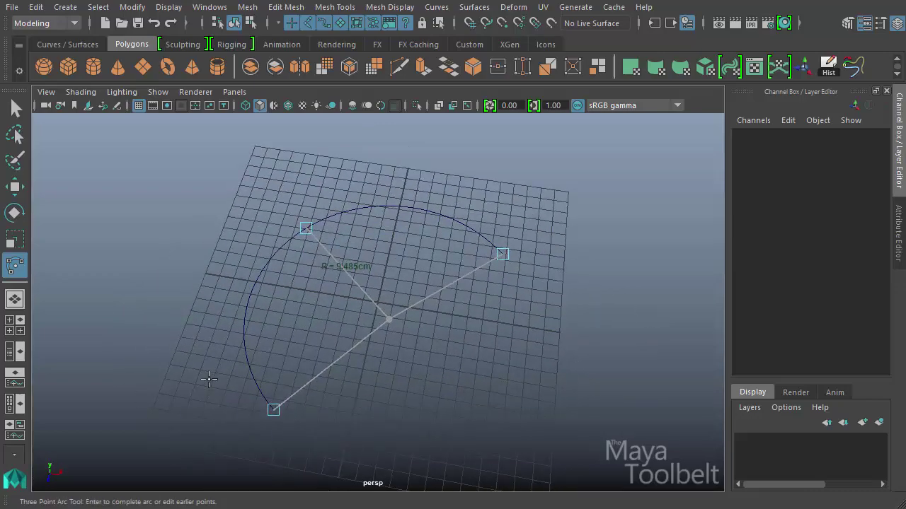
mouse_move(312, 302)
left_mouse_down("alt")
mouse_move(302, 264)
mouse_move(299, 299)
left_mouse_up("alt")
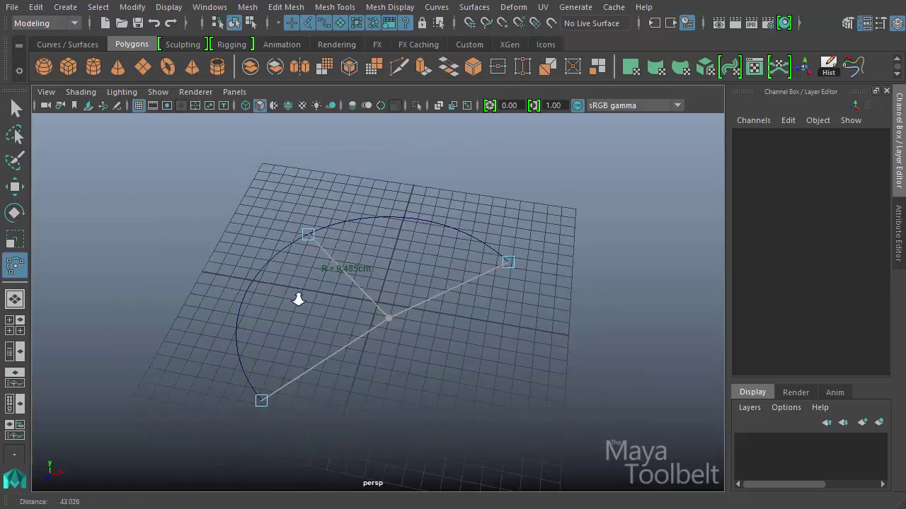
right_click_drag(299, 300, 306, 313, "alt")
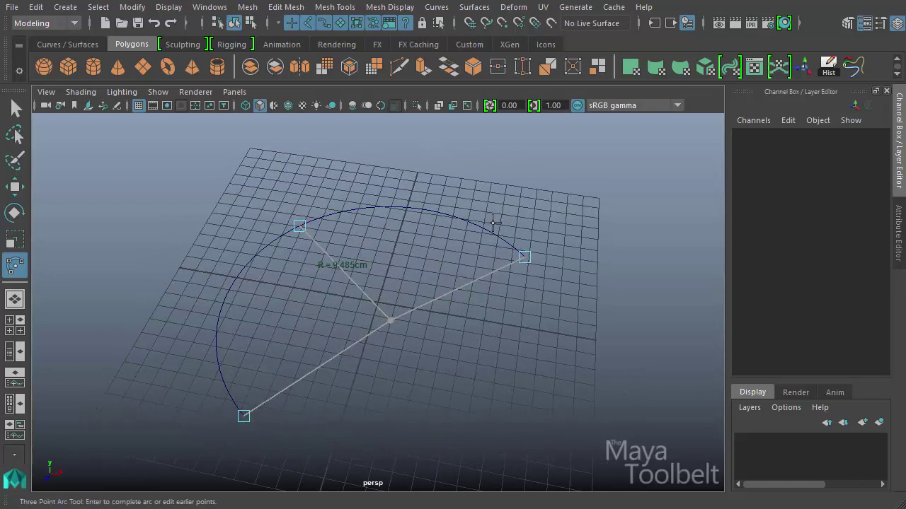
left_click_drag(445, 245, 393, 280, "alt")
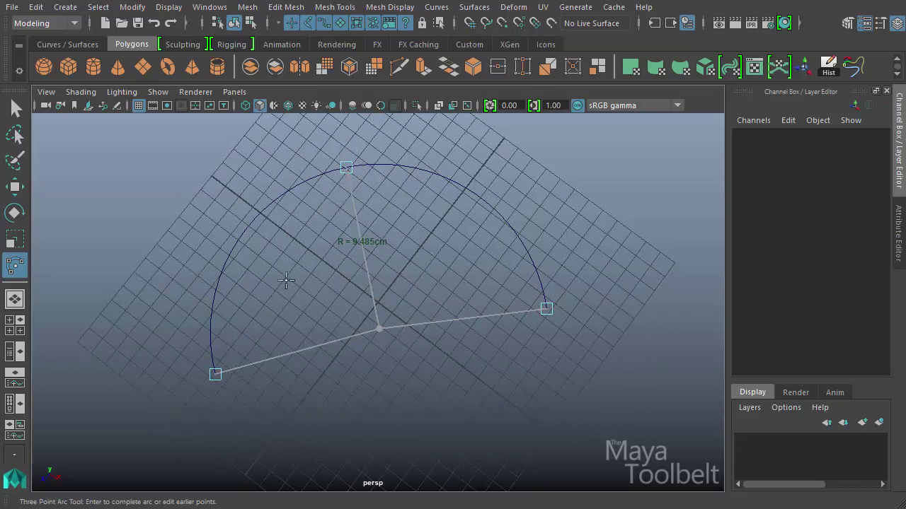
left_click_drag(286, 282, 448, 212, "alt")
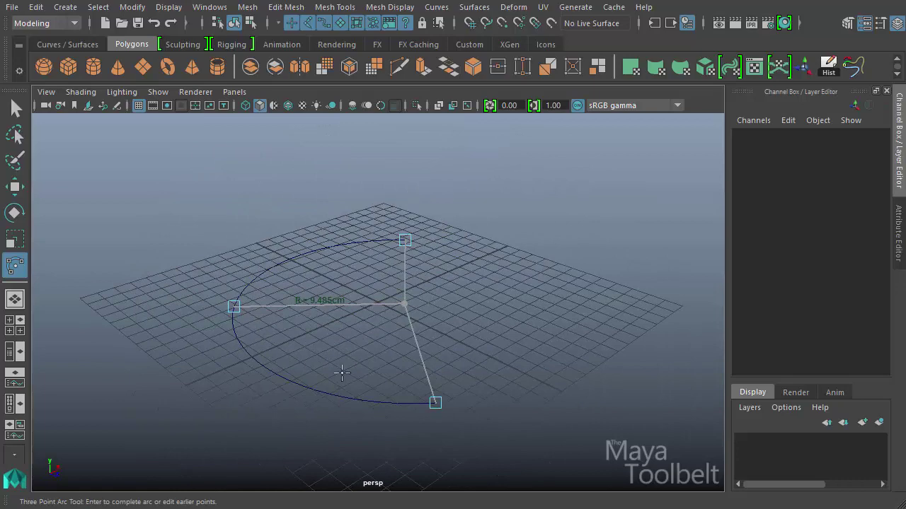
mouse_move(409, 265)
left_mouse_down("alt")
mouse_move(370, 297)
mouse_move(365, 285)
mouse_move(416, 271)
left_mouse_up("alt")
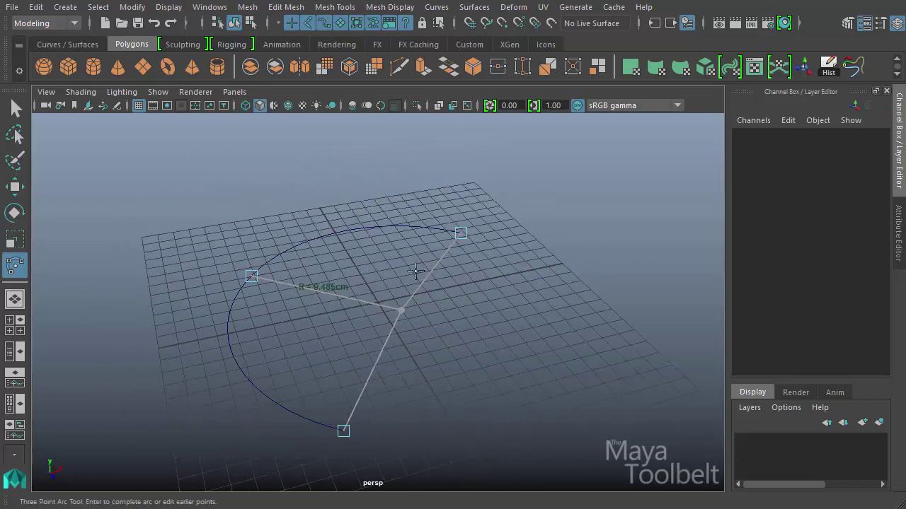
left_click_drag(271, 281, 384, 323, "alt")
left_click_drag(312, 207, 348, 177)
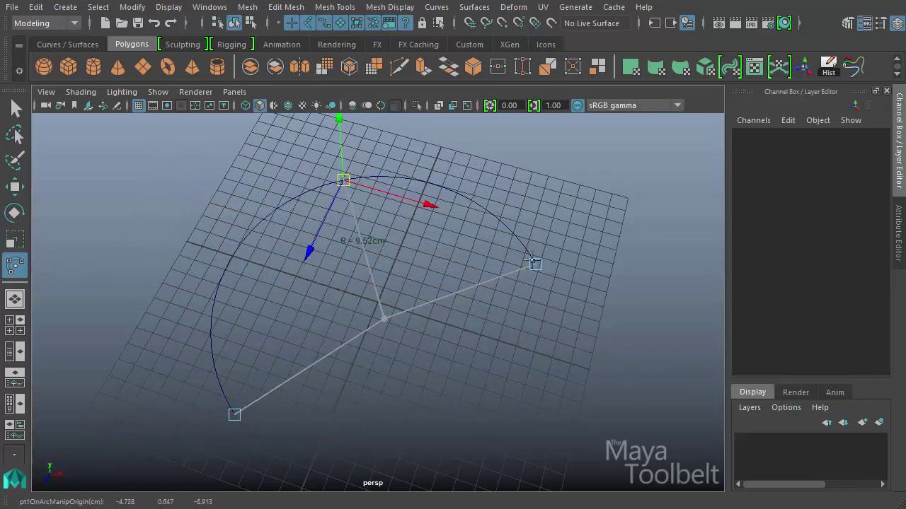
left_click_drag(535, 263, 298, 358)
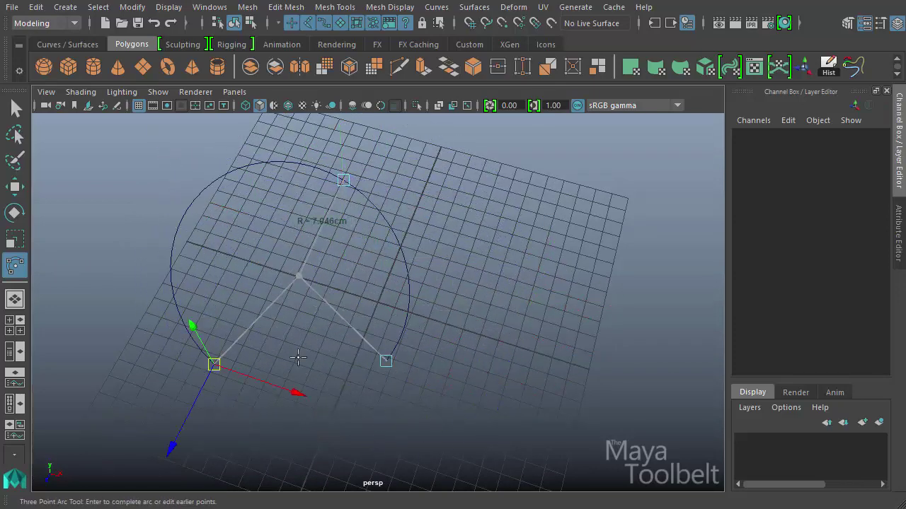
- Turn off the grid, confirm degree 3 and 8 sections, and complete the arc as makeThreePointCircularArc1
left_click(138, 105)
left_click_drag(229, 155, 409, 260, "alt")
middle_click_drag(409, 260, 482, 258, "alt")
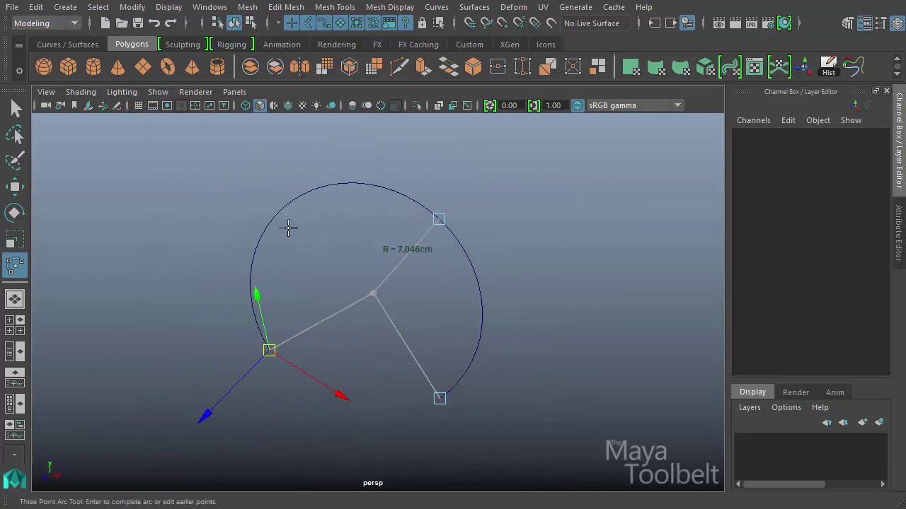
double_click(15, 265)
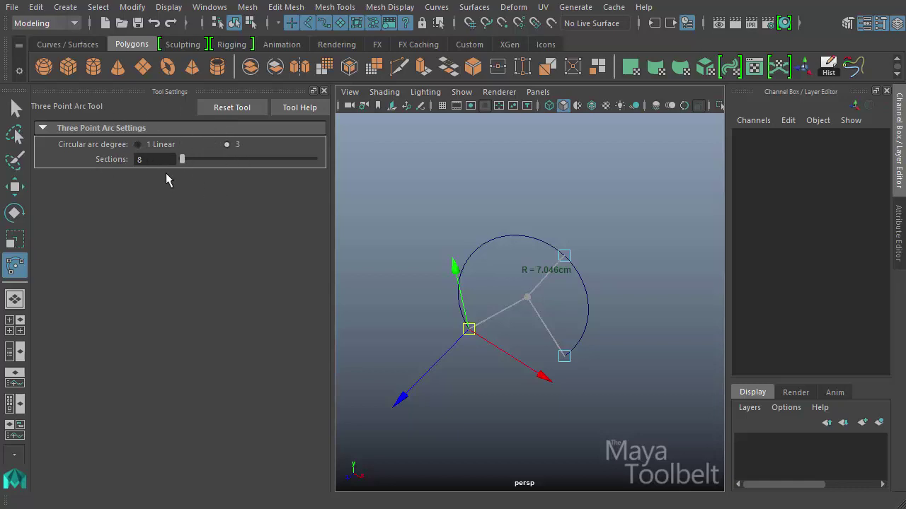
key("w")
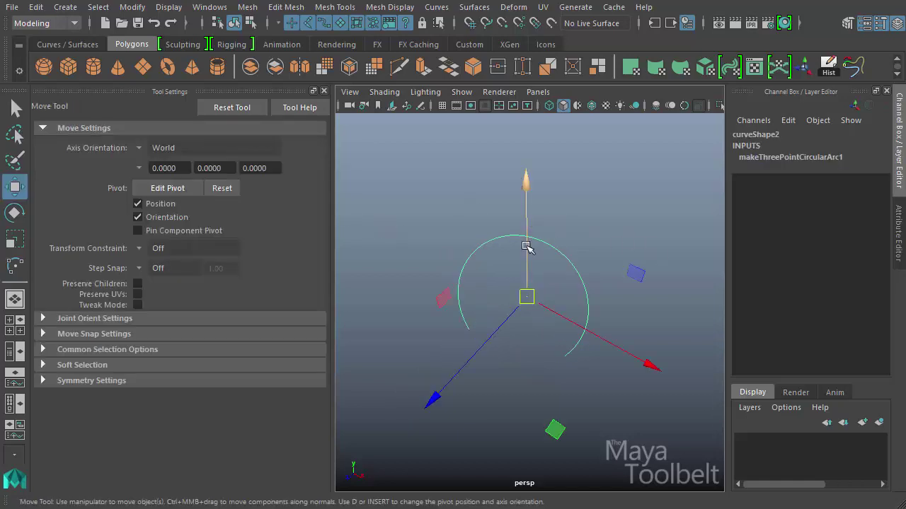
- In makeThreePointCircularArc1, set Degree to Linear and Sections to 10
left_click(806, 159)
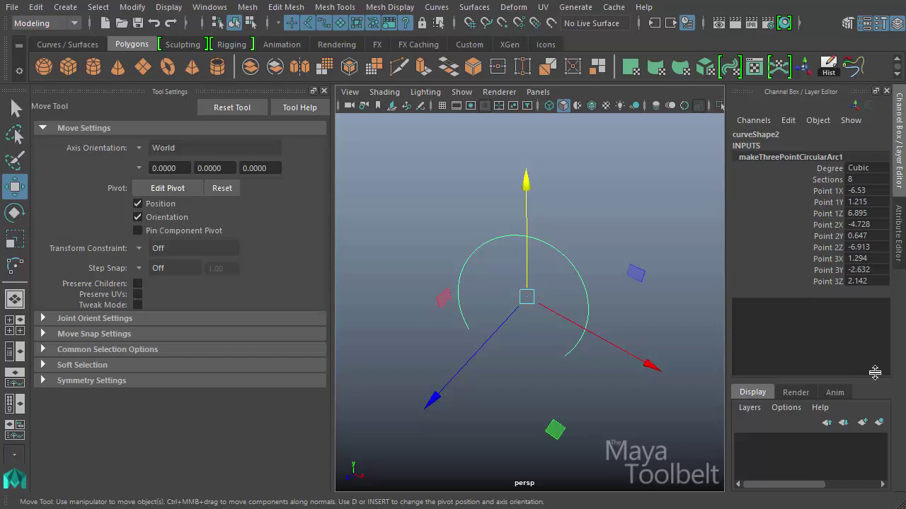
left_click(869, 172)
left_click(871, 181)
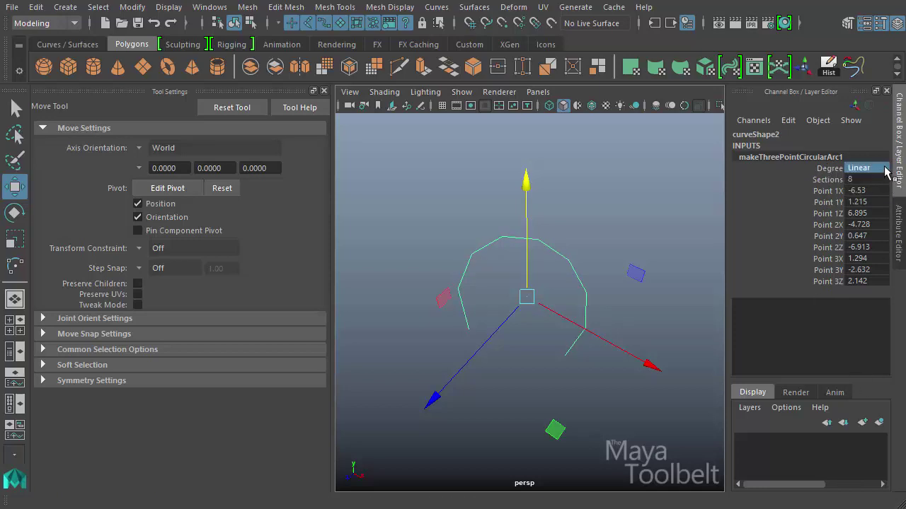
left_click(829, 181)
middle_click_drag(577, 255, 588, 271)
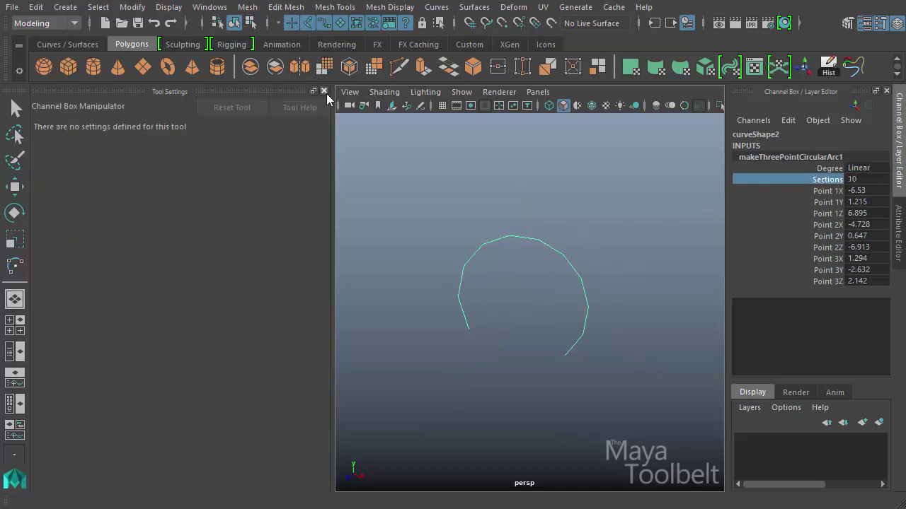
left_click(324, 91)
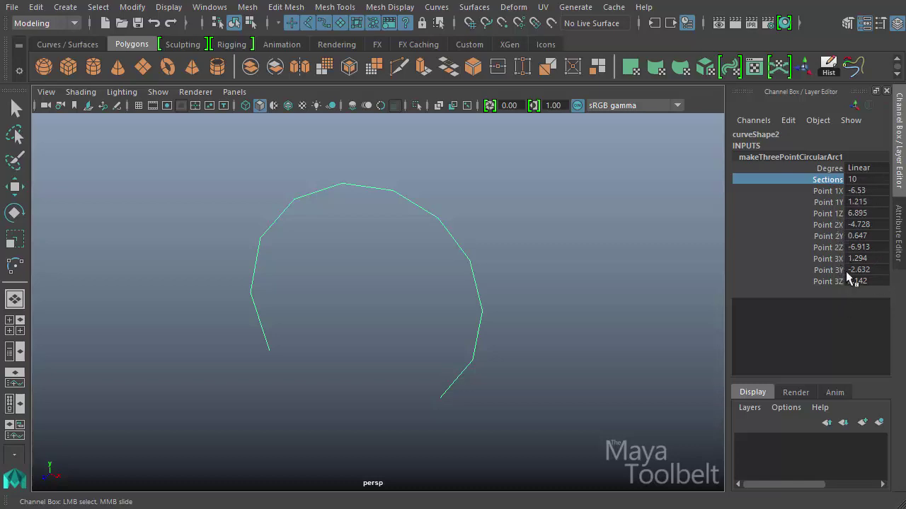
- Set the arc's Degree back to Cubic and inspect the smoothed curve
left_click_drag(558, 347, 880, 264, "alt")
left_click(885, 170)
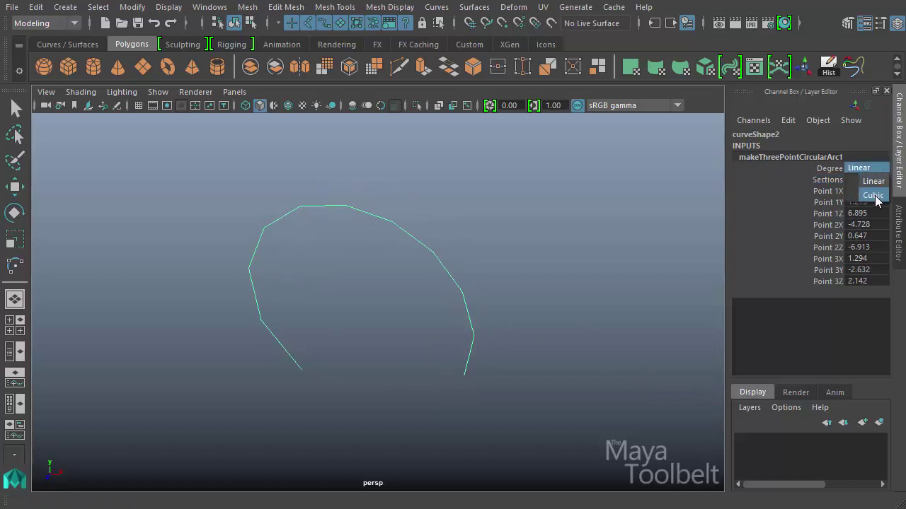
left_click(873, 195)
left_click_drag(706, 198, 556, 273, "alt")
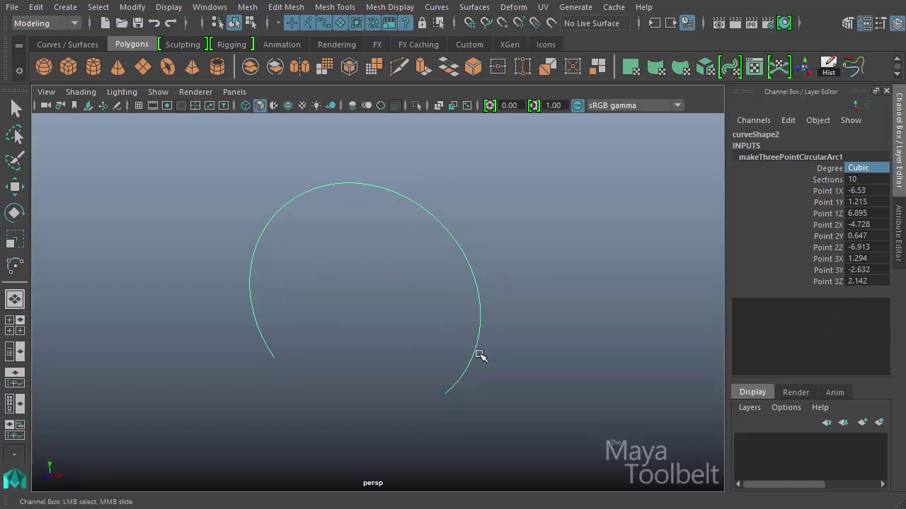
mouse_move(477, 320)
left_mouse_down("alt")
mouse_move(590, 330)
mouse_move(562, 331)
mouse_move(569, 350)
mouse_move(498, 329)
mouse_move(515, 302)
mouse_move(485, 297)
mouse_move(490, 310)
left_mouse_up("alt")
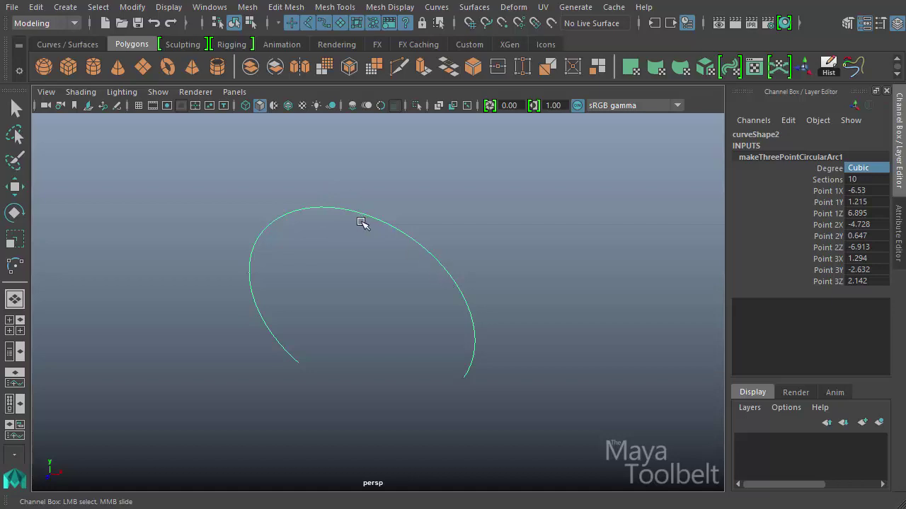
left_click_drag(362, 224, 446, 316, "alt")
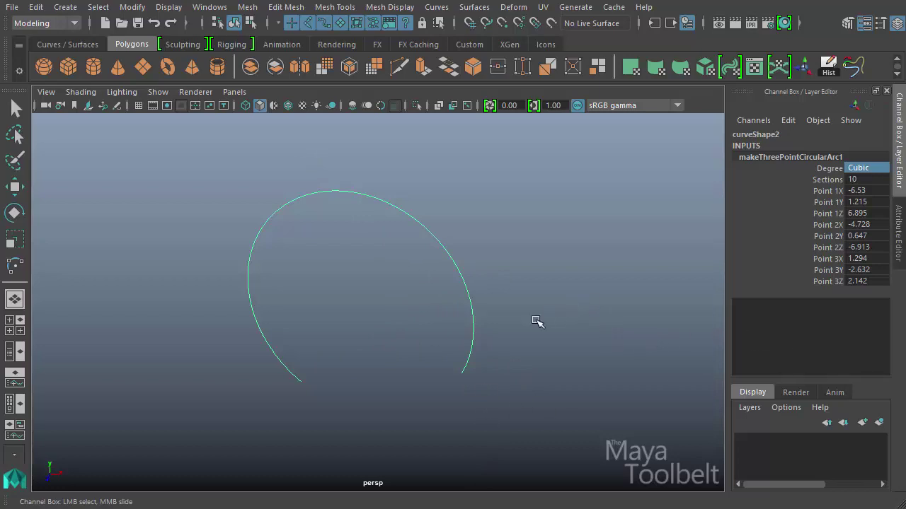
- Switch to the Move tool, then start the Two Point Circular Arc tool from Create > Curve Tools
key("w")
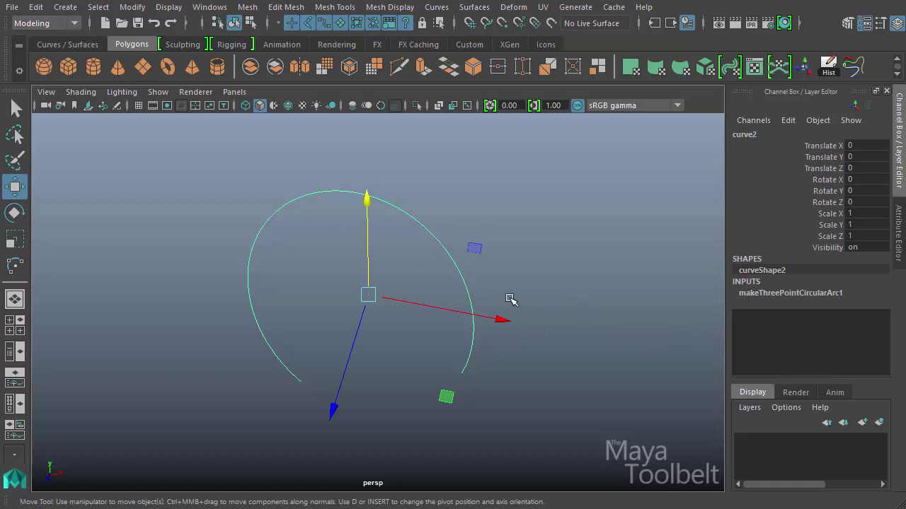
left_click(65, 9)
mouse_move(142, 116)
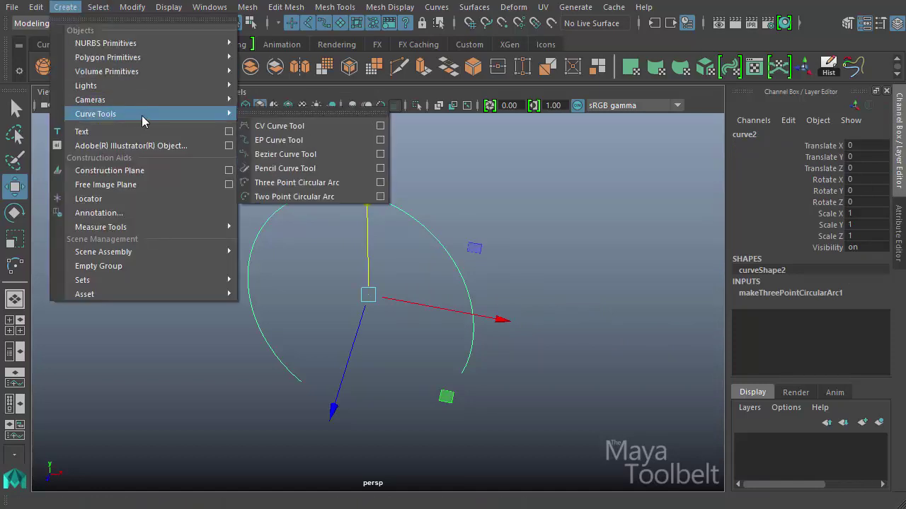
left_click(344, 198)
left_click_drag(441, 198, 511, 243, "alt")
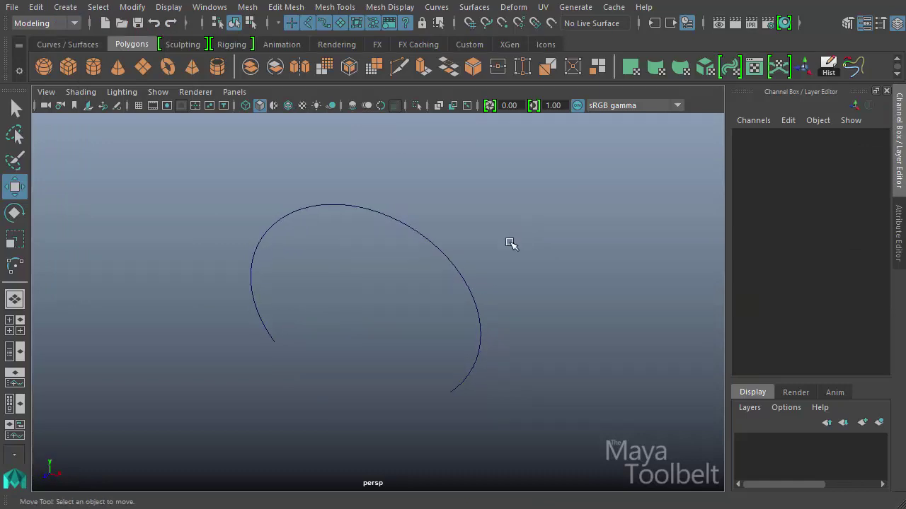